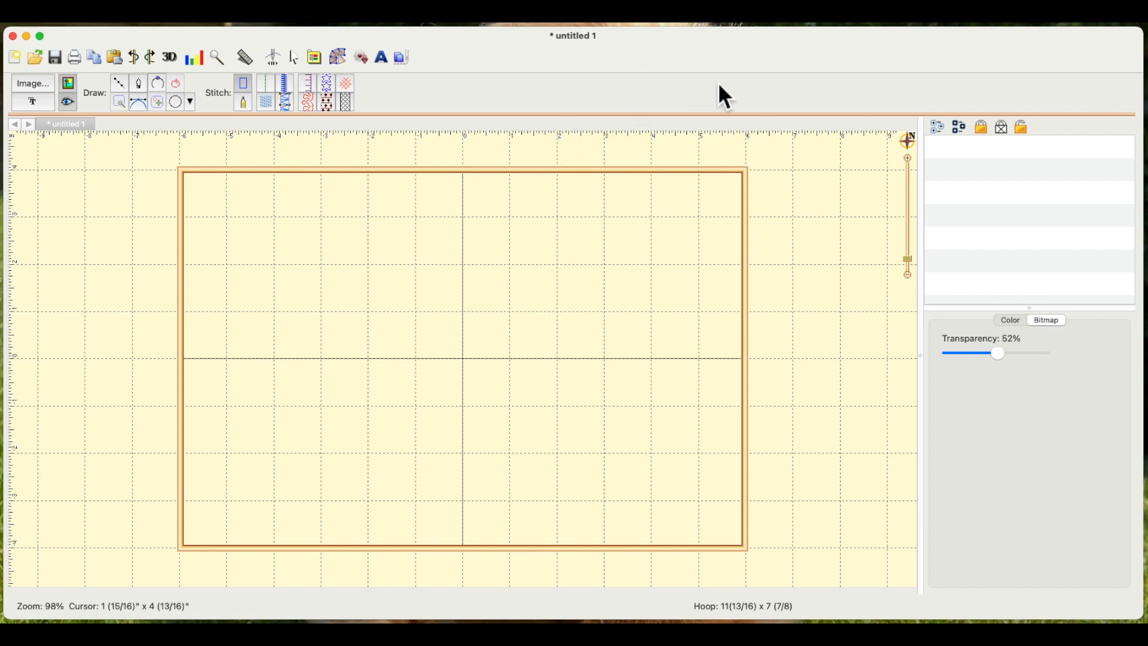
Import the shirt photo IMG_7202.JPG from the Downloads folder as a background image in the hoop.
click(293, 57)
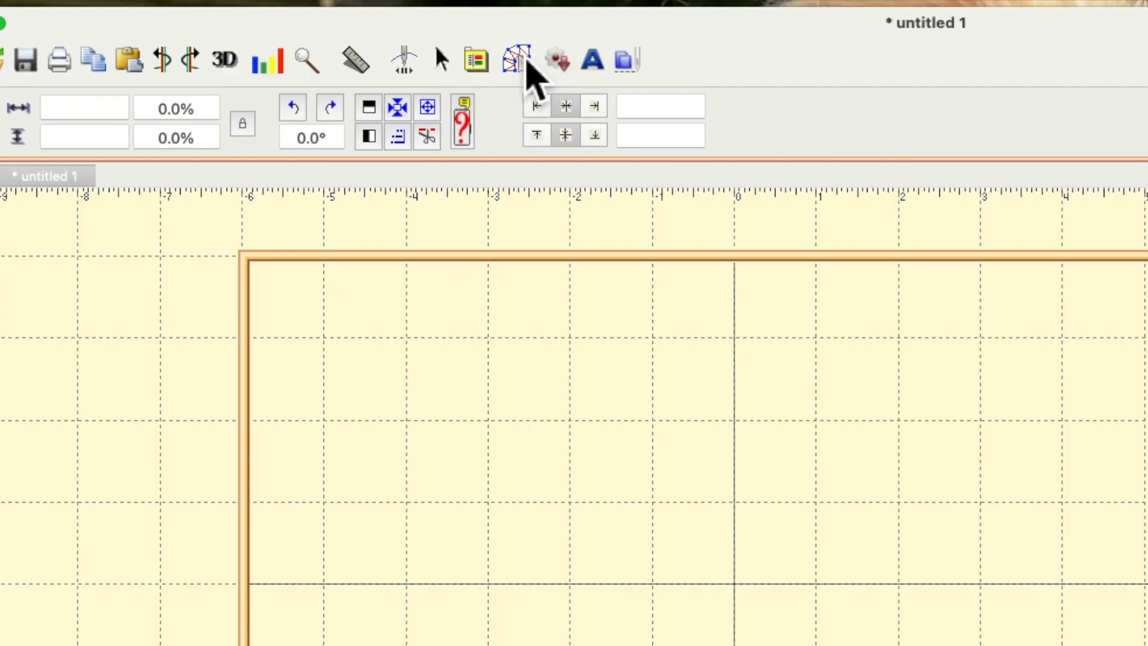
click(517, 60)
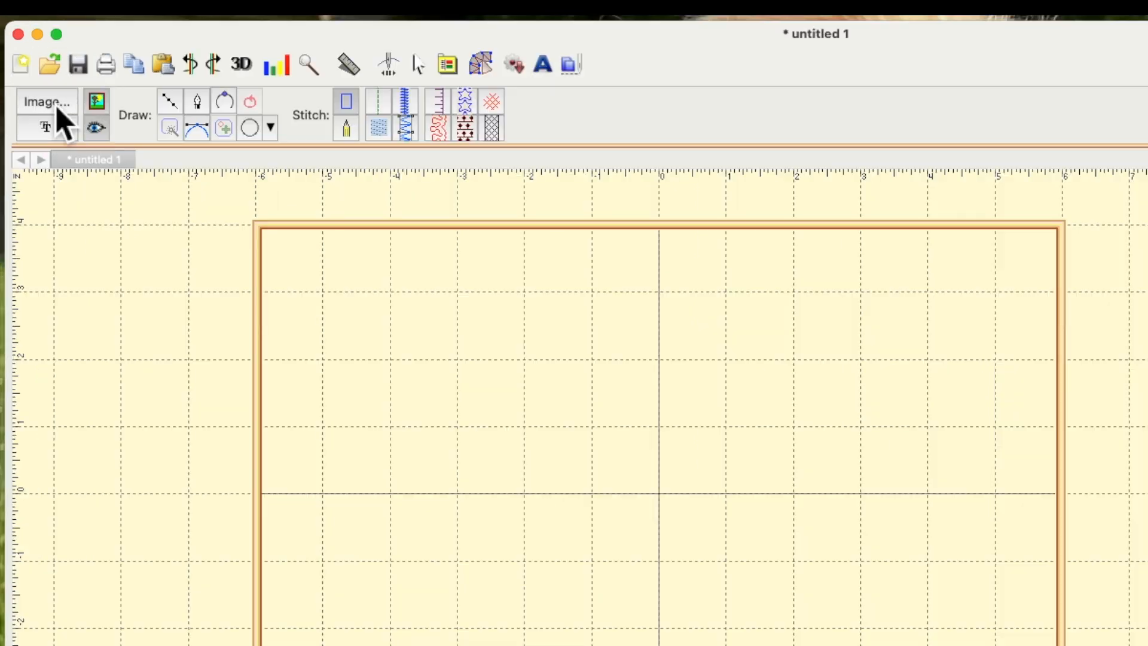
click(41, 87)
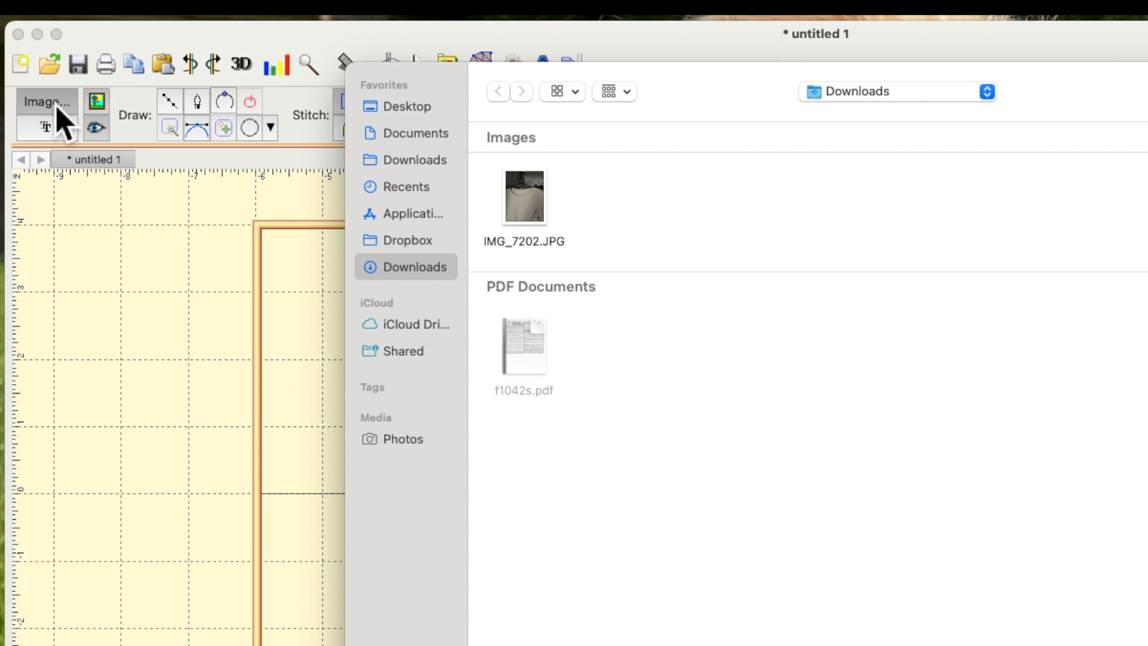
click(434, 273)
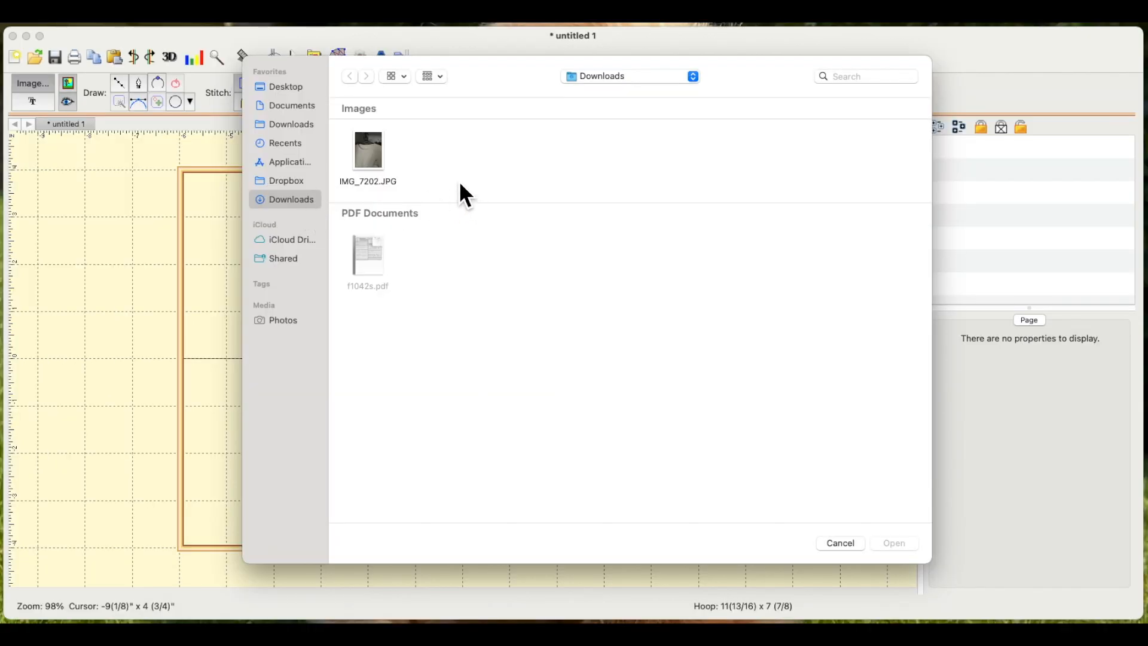
click(381, 159)
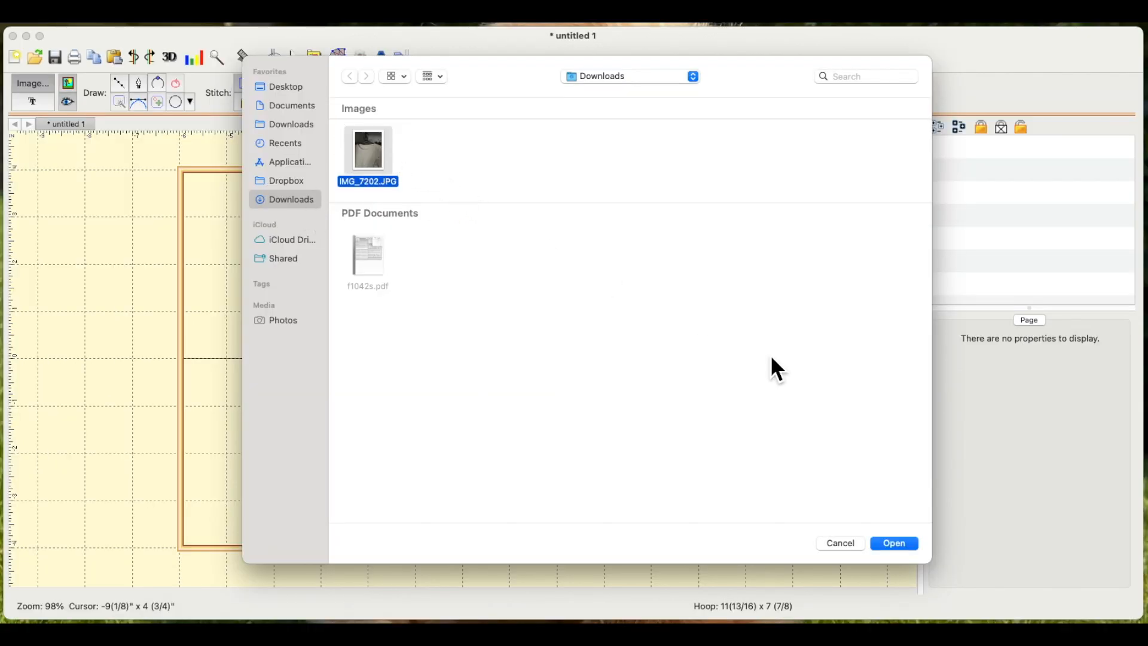
click(901, 545)
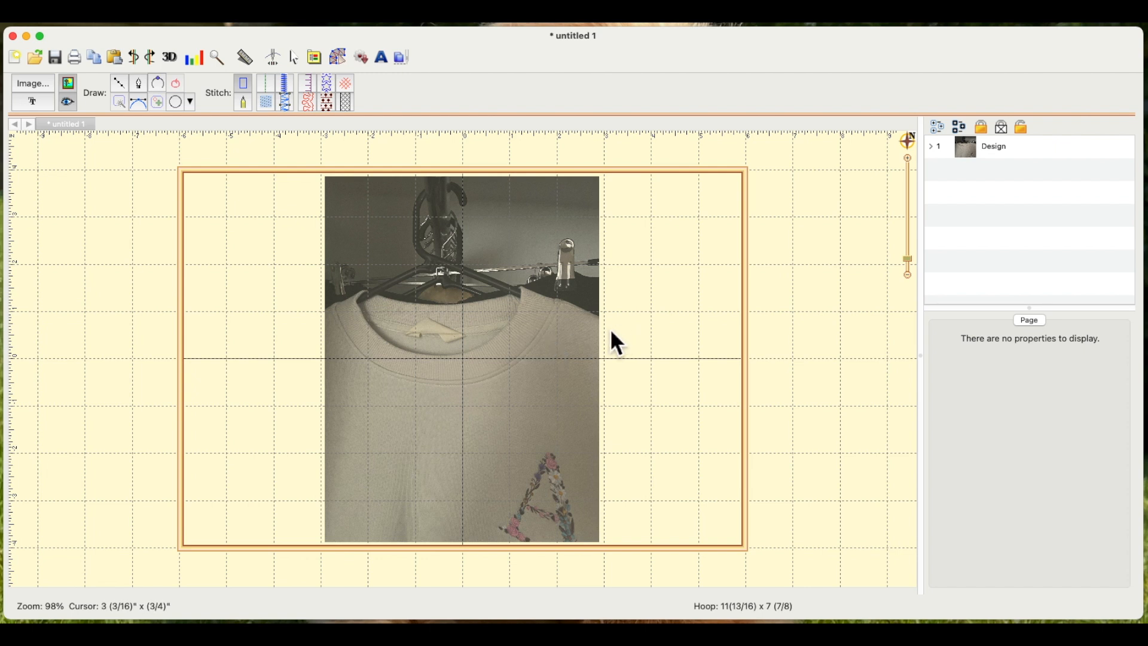
Set the shirt photo's bitmap transparency to 72%.
click(539, 324)
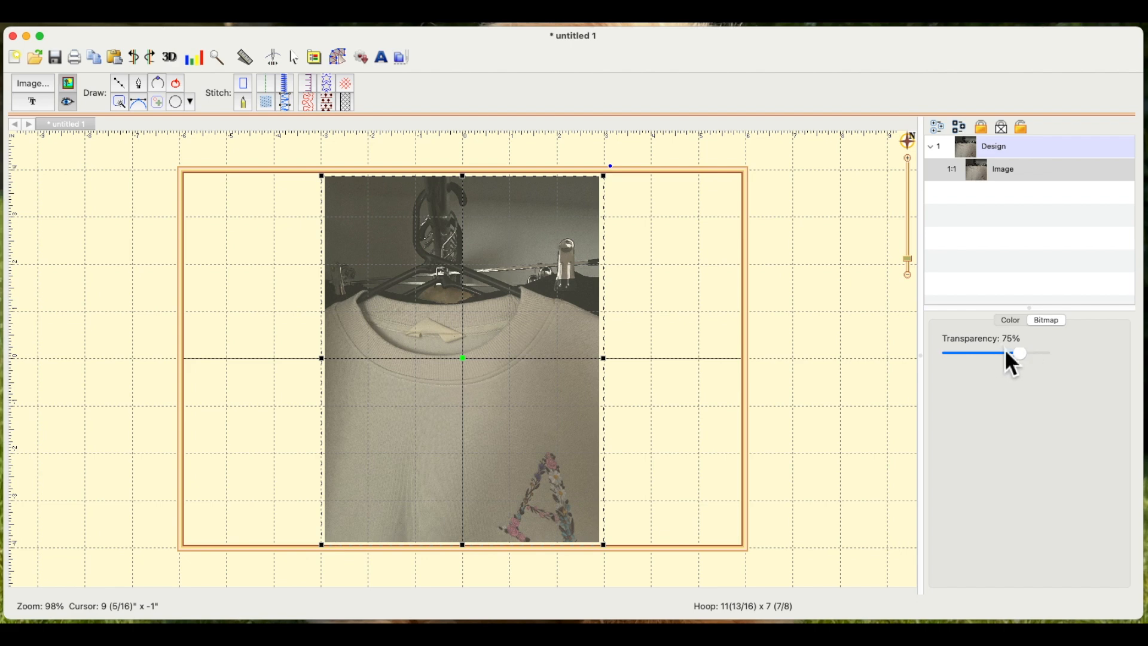
drag(1023, 356, 1066, 353)
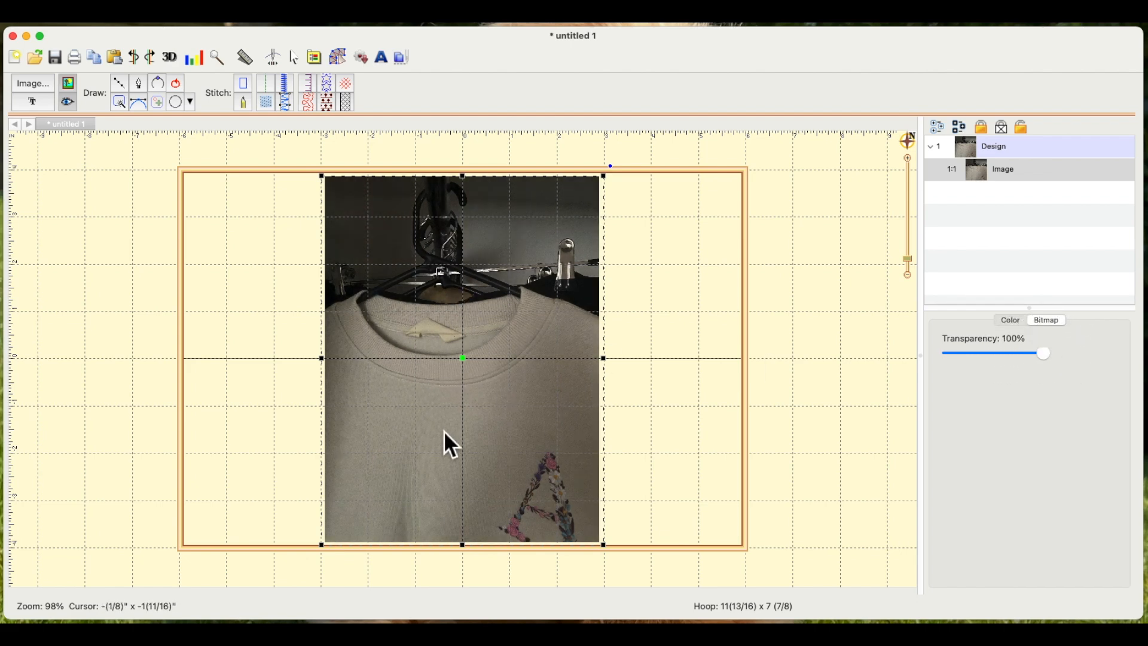
drag(1043, 354, 1017, 357)
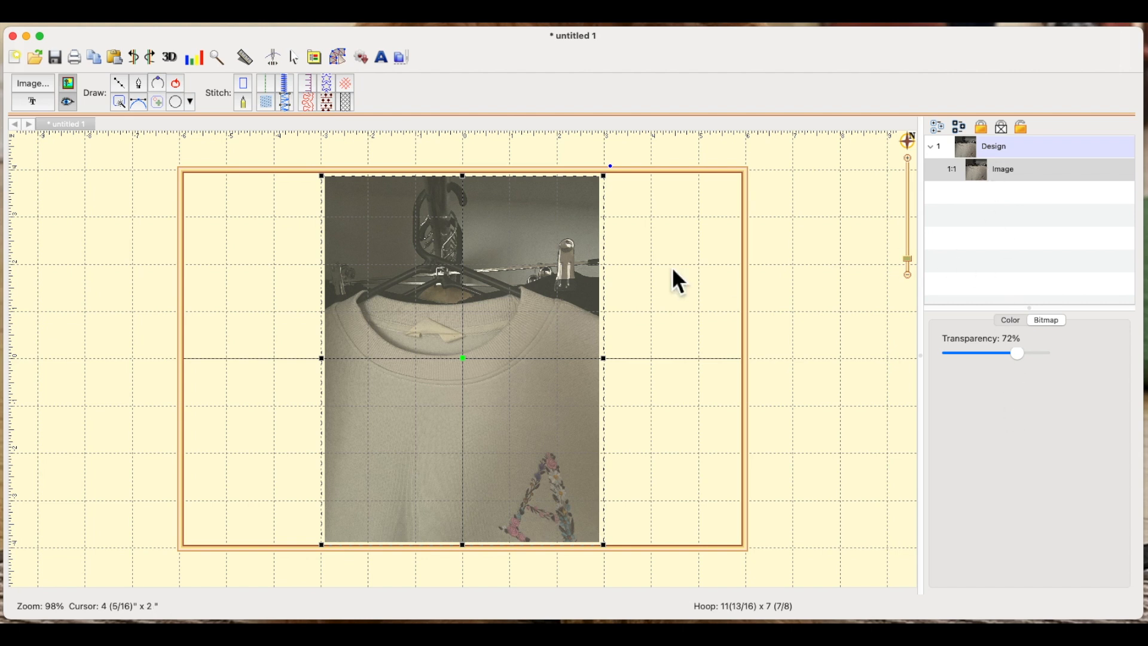
click(226, 22)
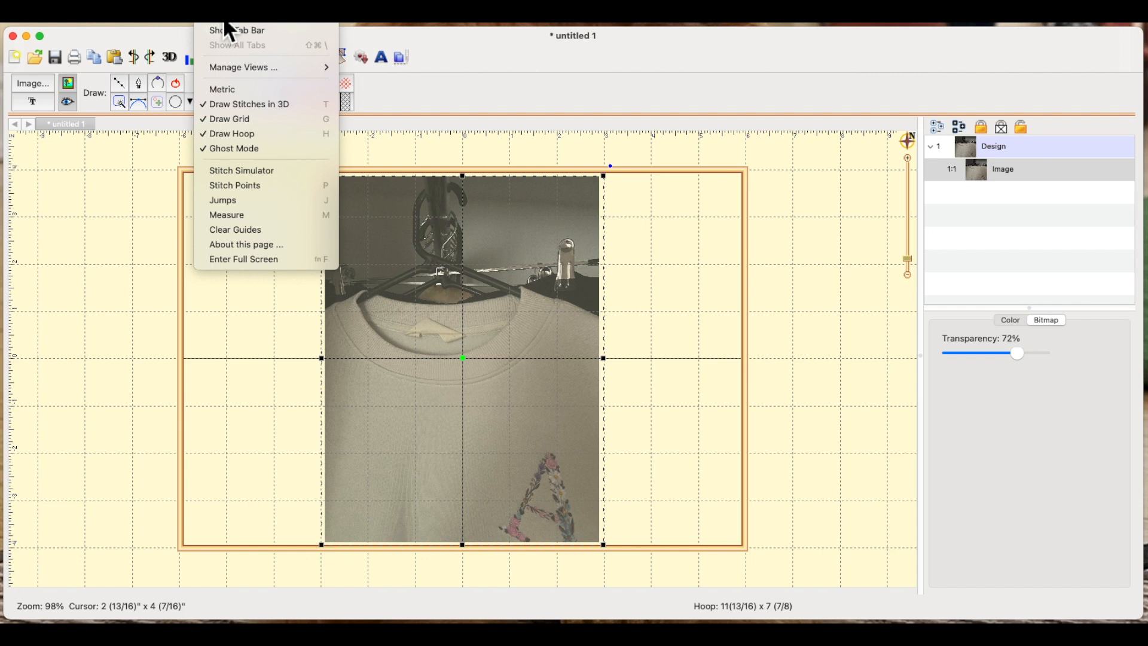
mouse_move(285, 67)
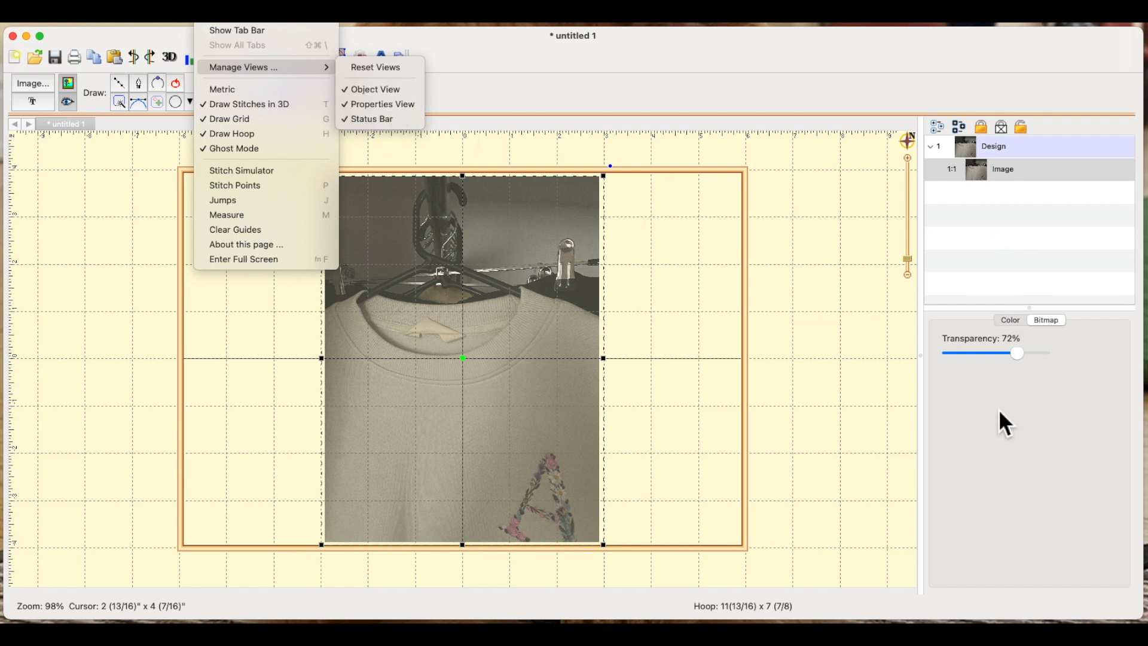
click(724, 332)
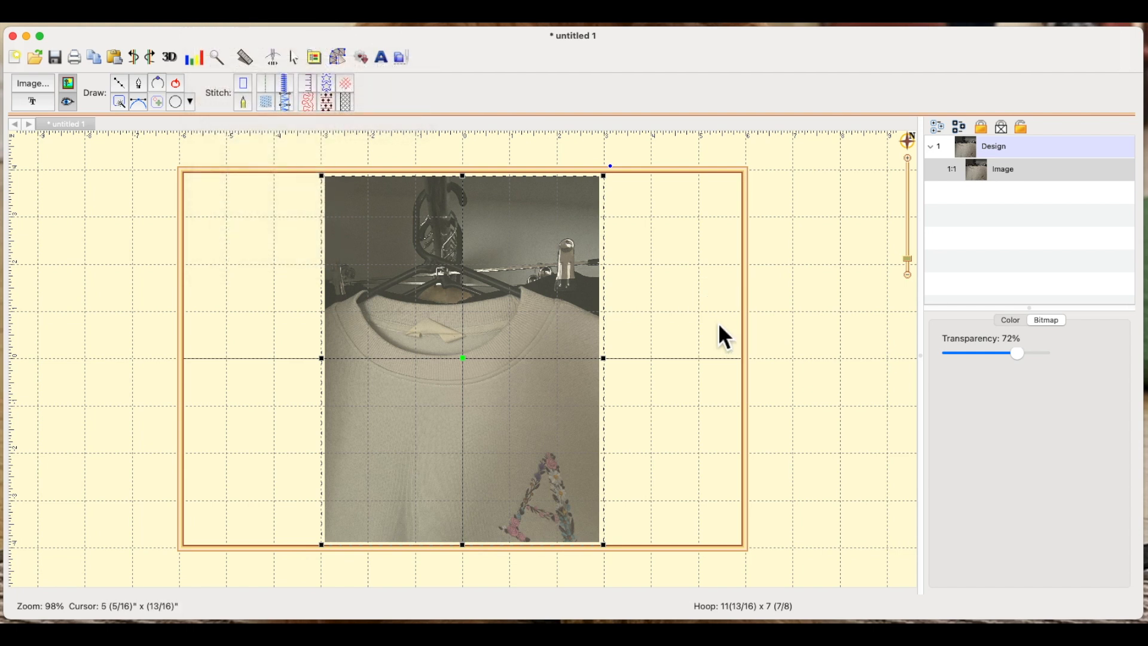
Add a lettering object to the page and place it in the empty hoop area to the right of the shirt photo.
click(382, 58)
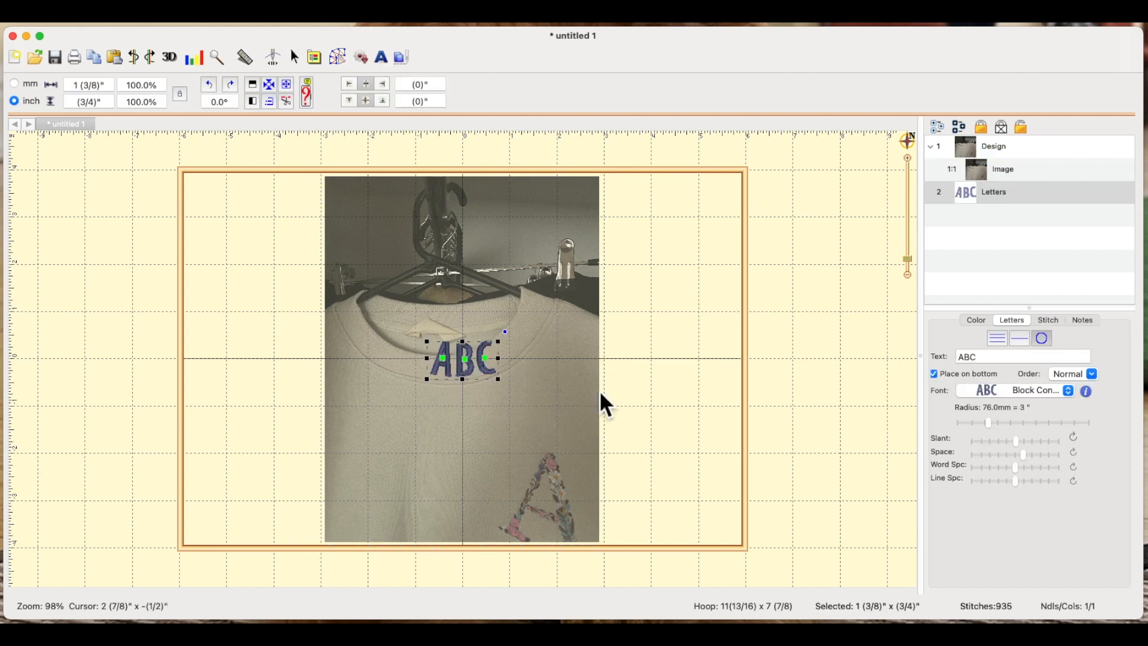
drag(476, 371, 689, 386)
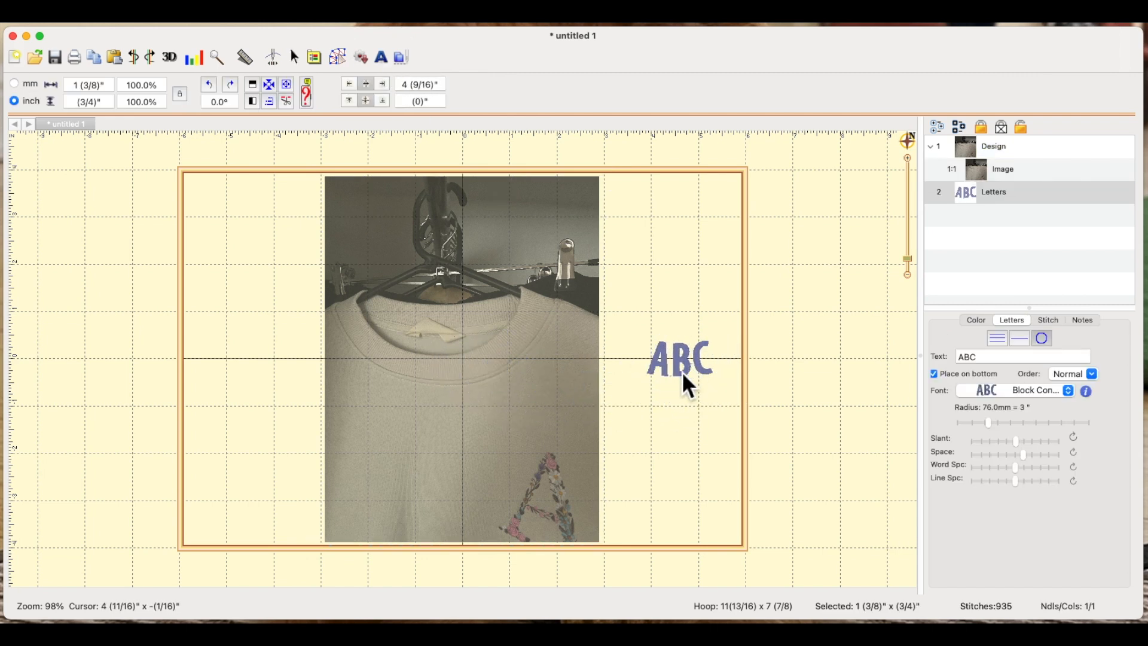
click(746, 338)
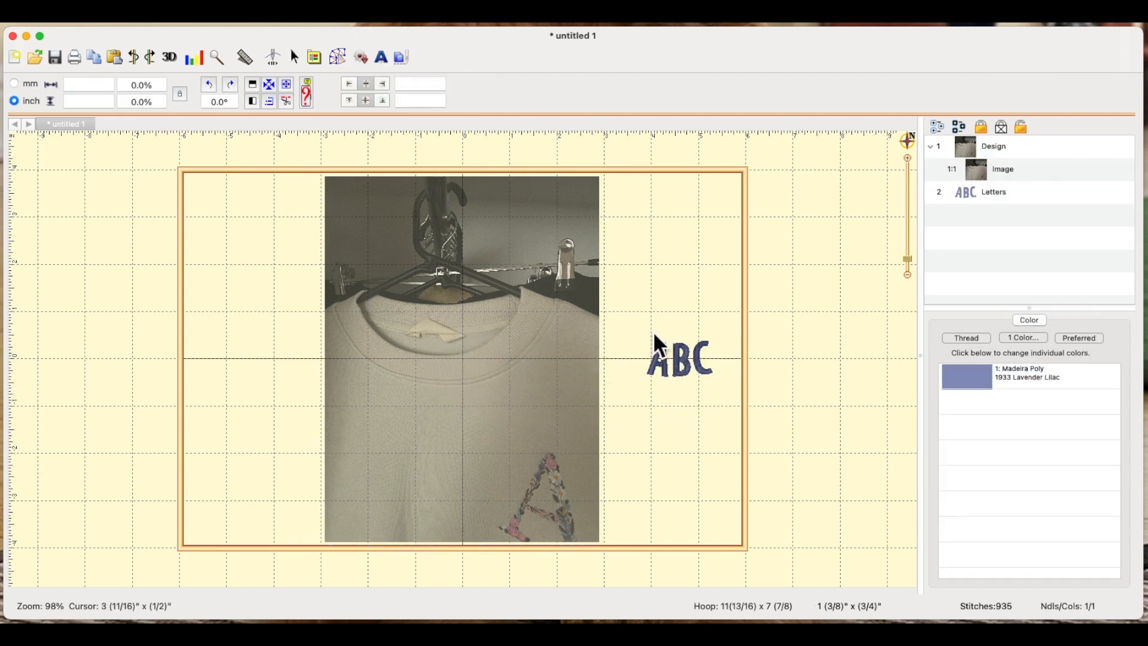
click(693, 382)
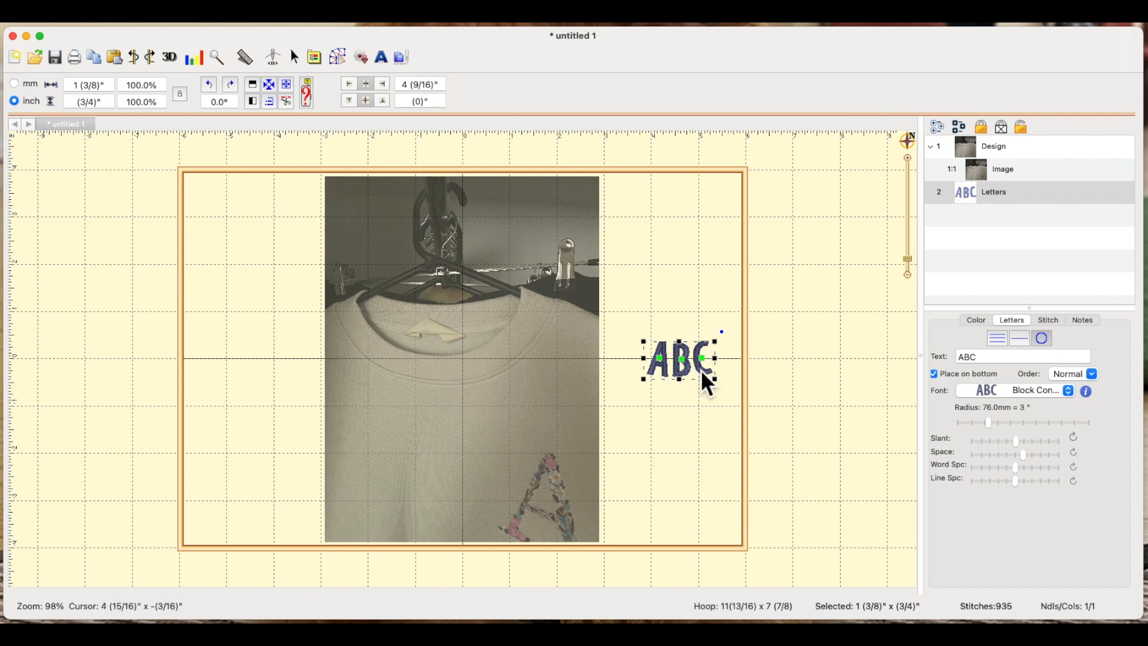
drag(708, 377, 692, 375)
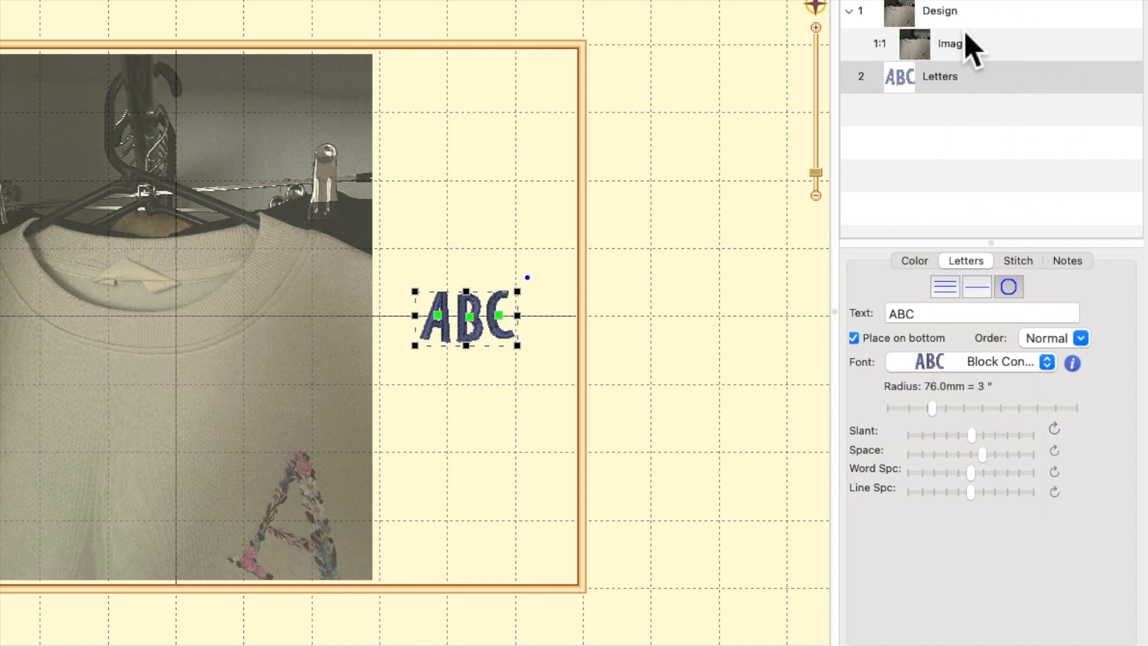
Examine the lettering's thread color and letter properties, comparing the multi-line, single-line and circle text layouts.
click(965, 51)
click(925, 83)
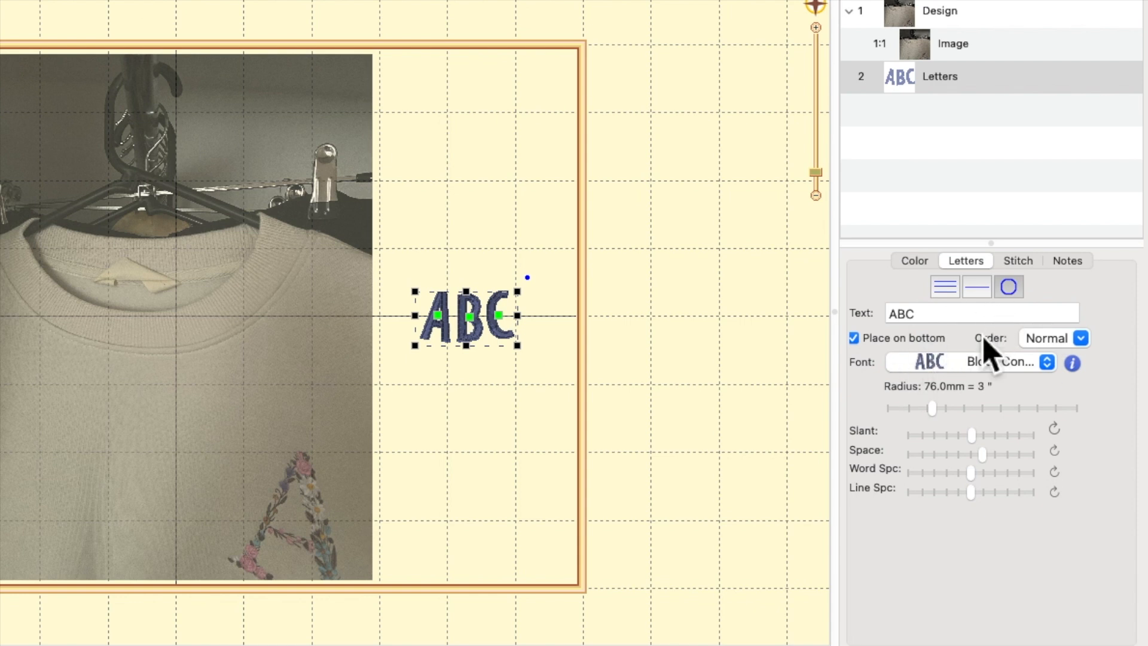
click(916, 263)
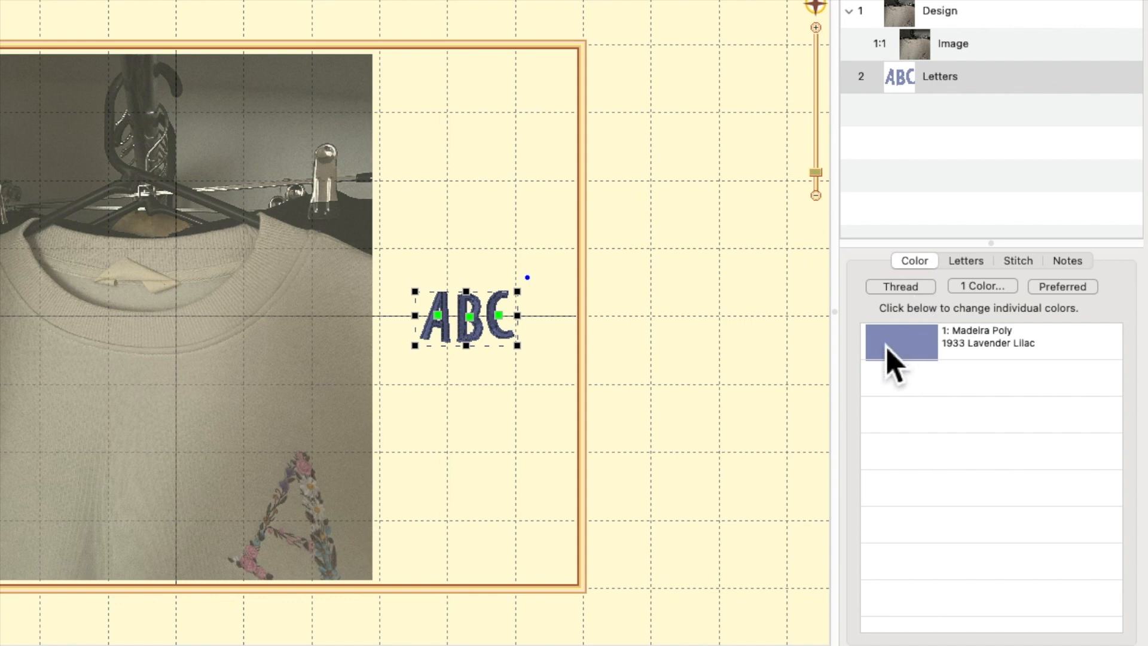
click(980, 269)
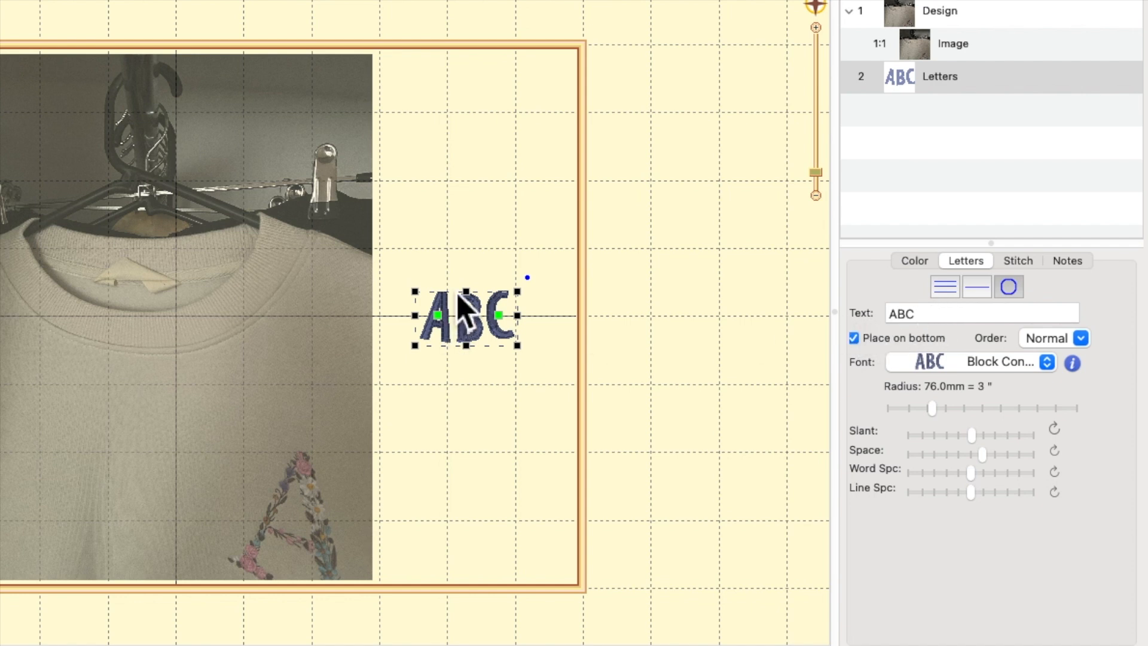
drag(944, 321, 863, 326)
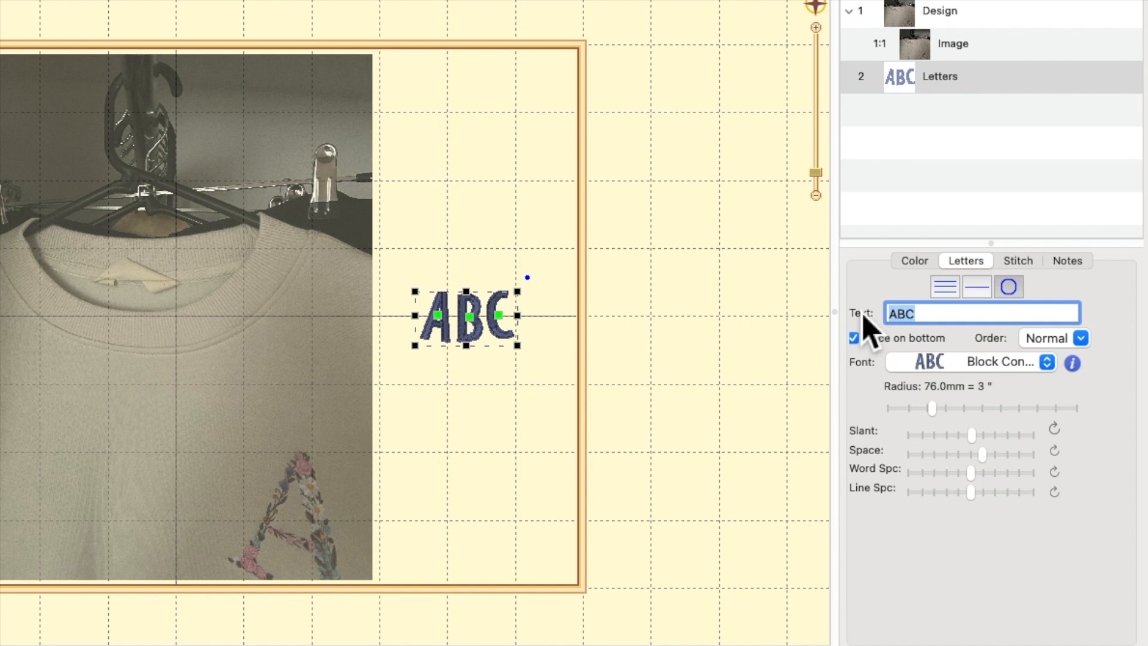
click(976, 263)
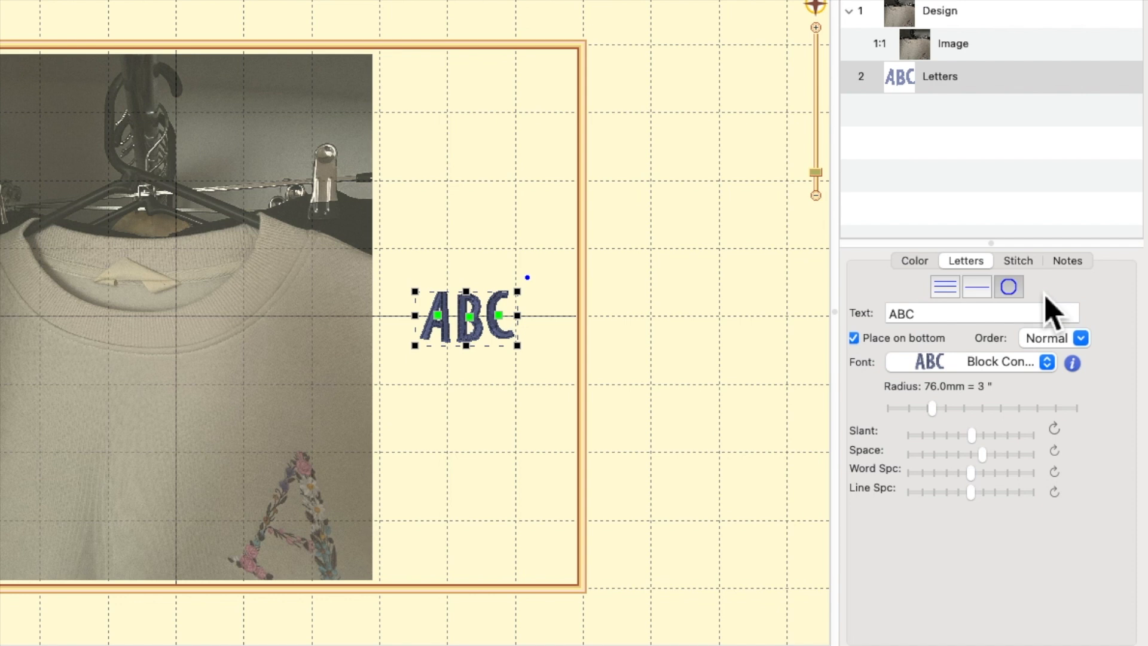
click(953, 293)
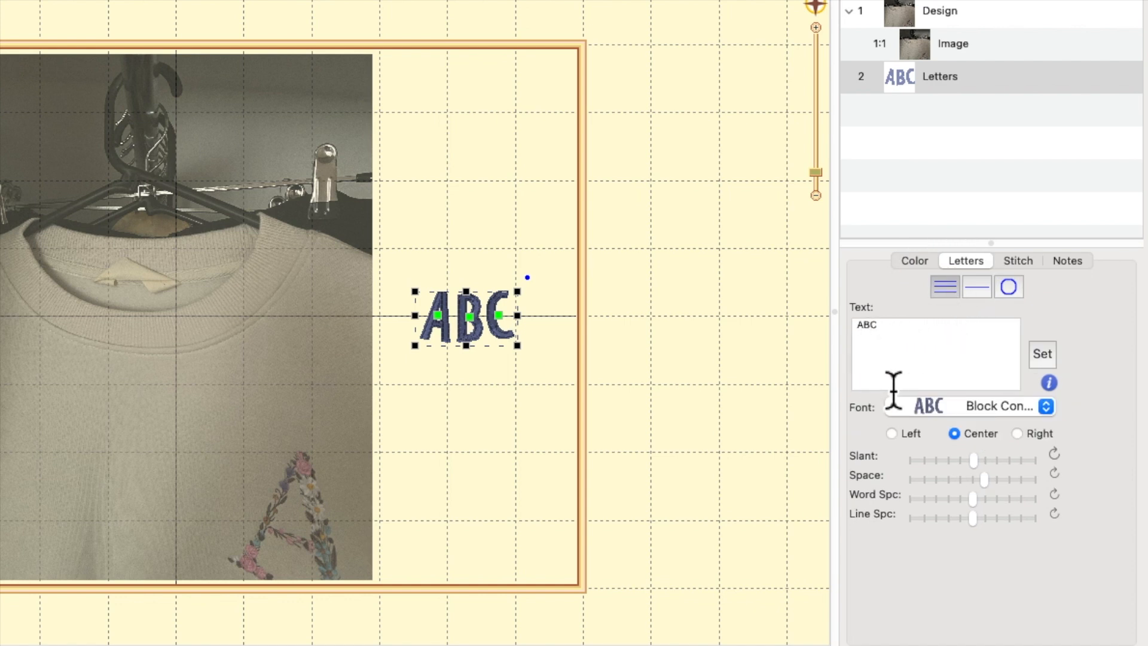
click(986, 292)
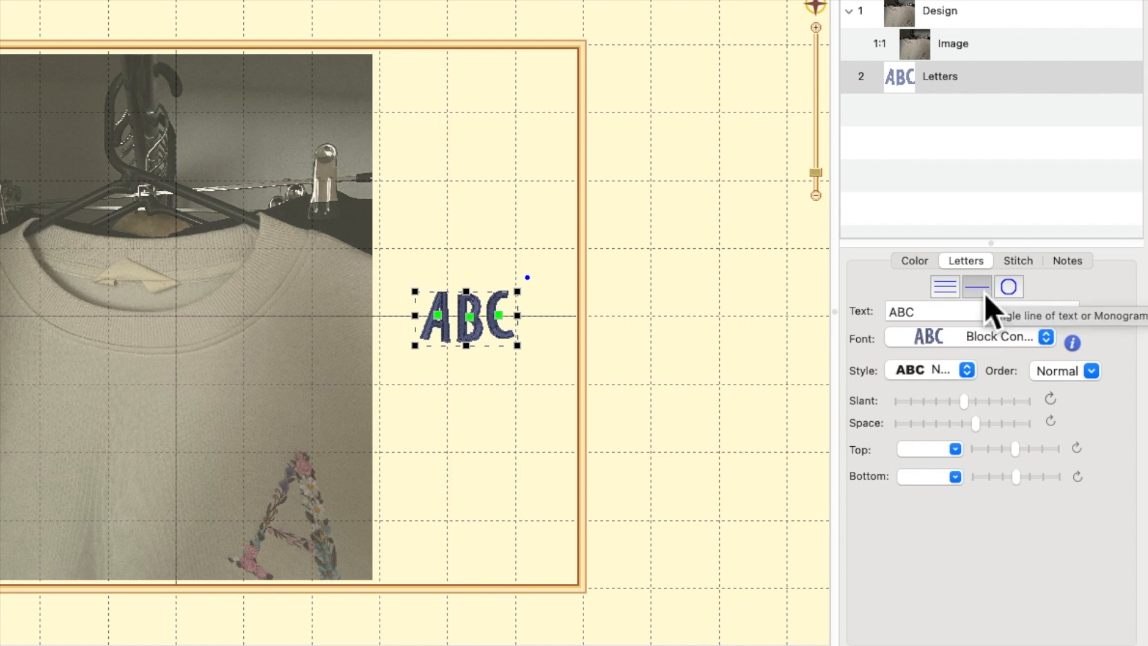
click(1009, 288)
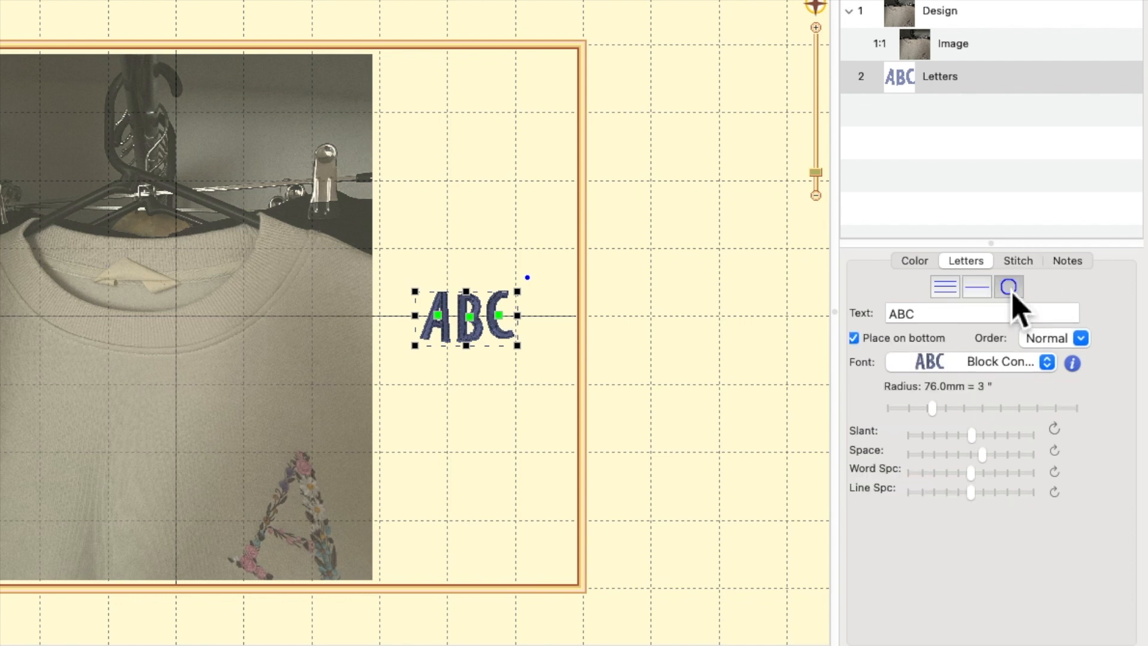
Replace the circle lettering's text with GRANDMA.
double_click(890, 313)
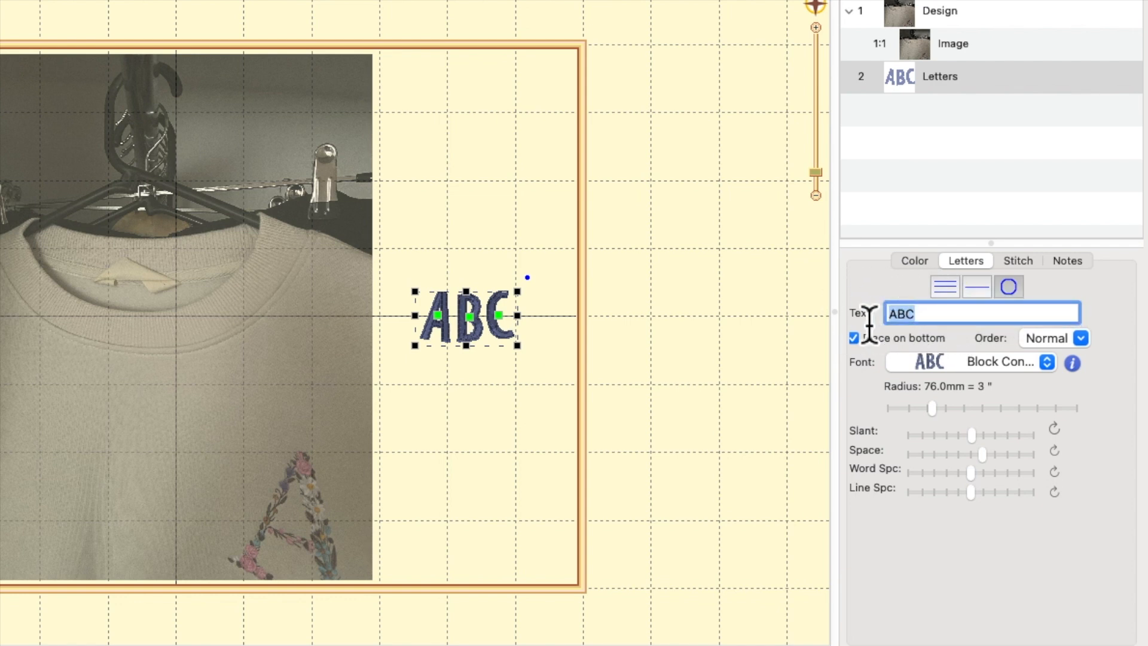
text(G)
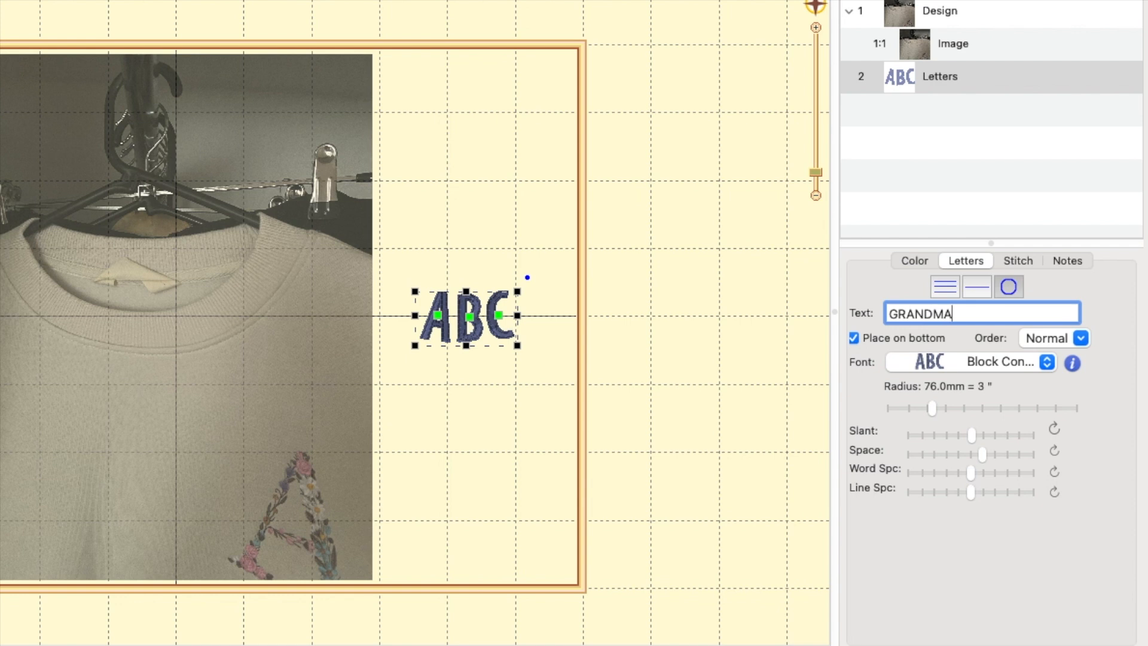
text(RANDMA)
key(Return)
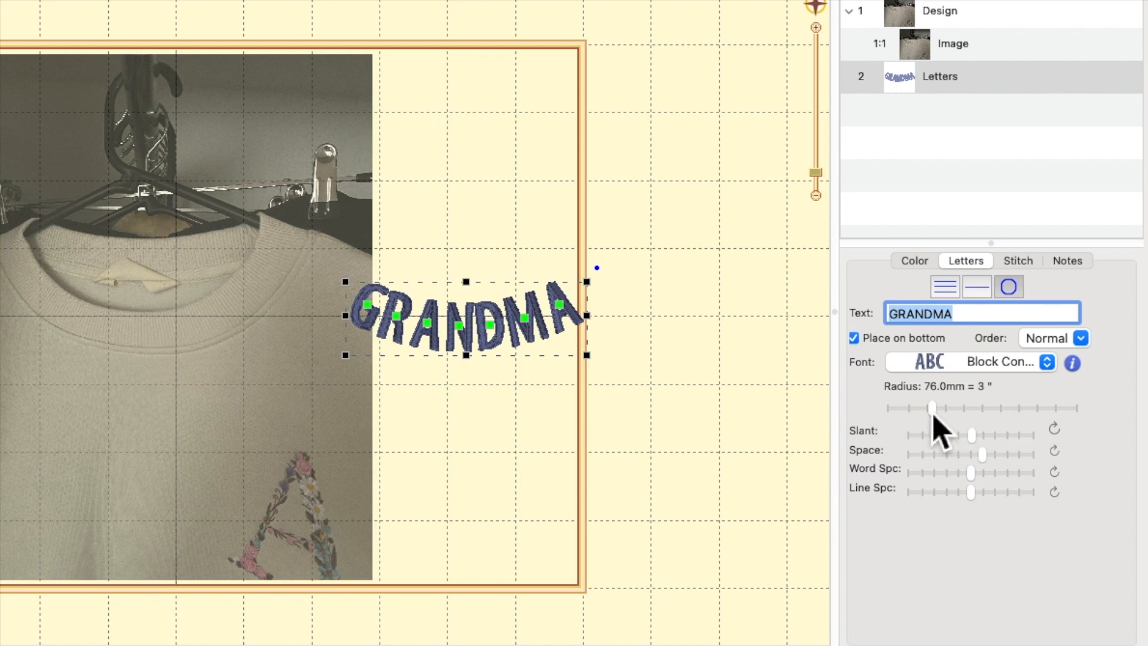
Keep the GRANDMA text placed on the bottom of the circle and slightly increase its letter spacing and word spacing.
click(854, 338)
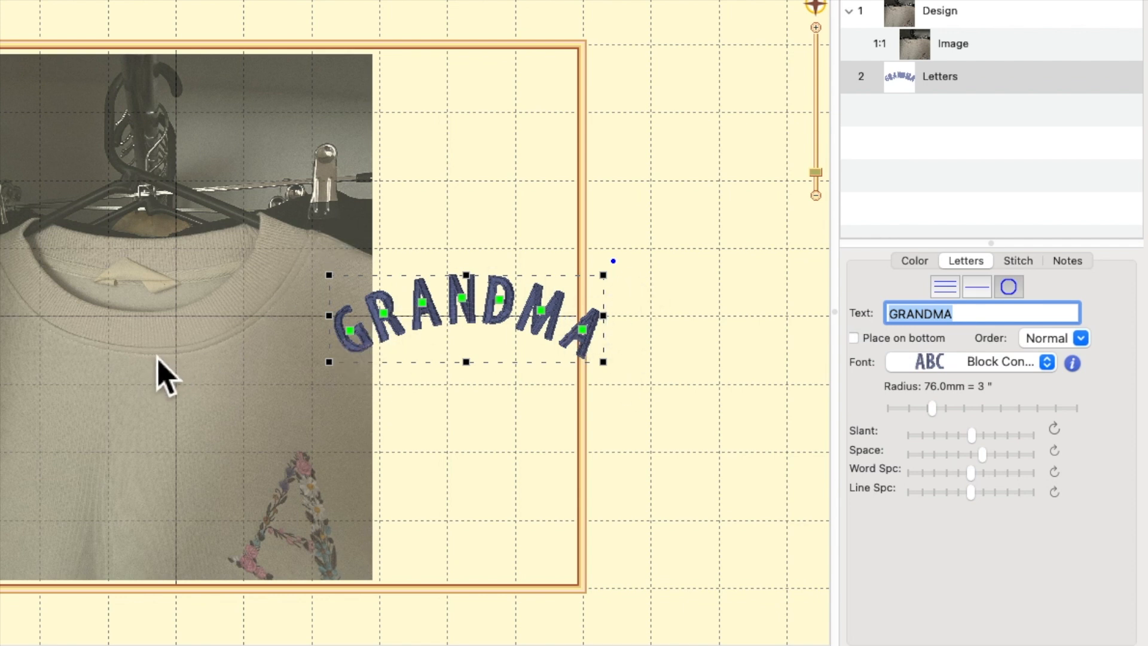
click(854, 339)
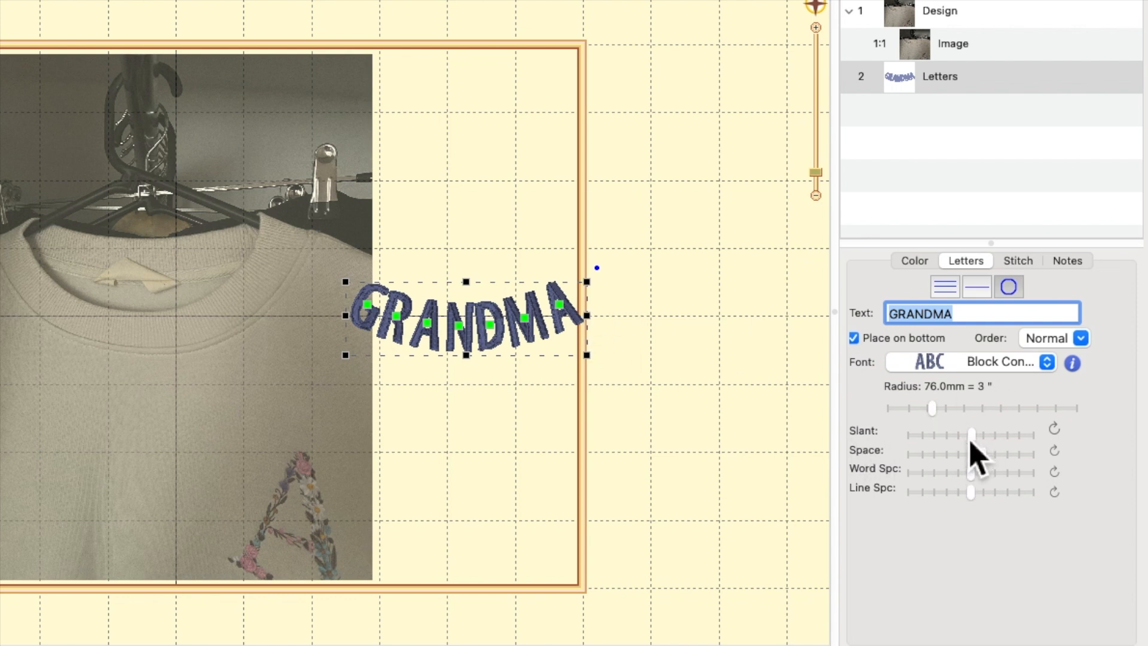
mouse_move(987, 456)
mouse_down()
mouse_move(971, 456)
mouse_move(1004, 458)
mouse_up()
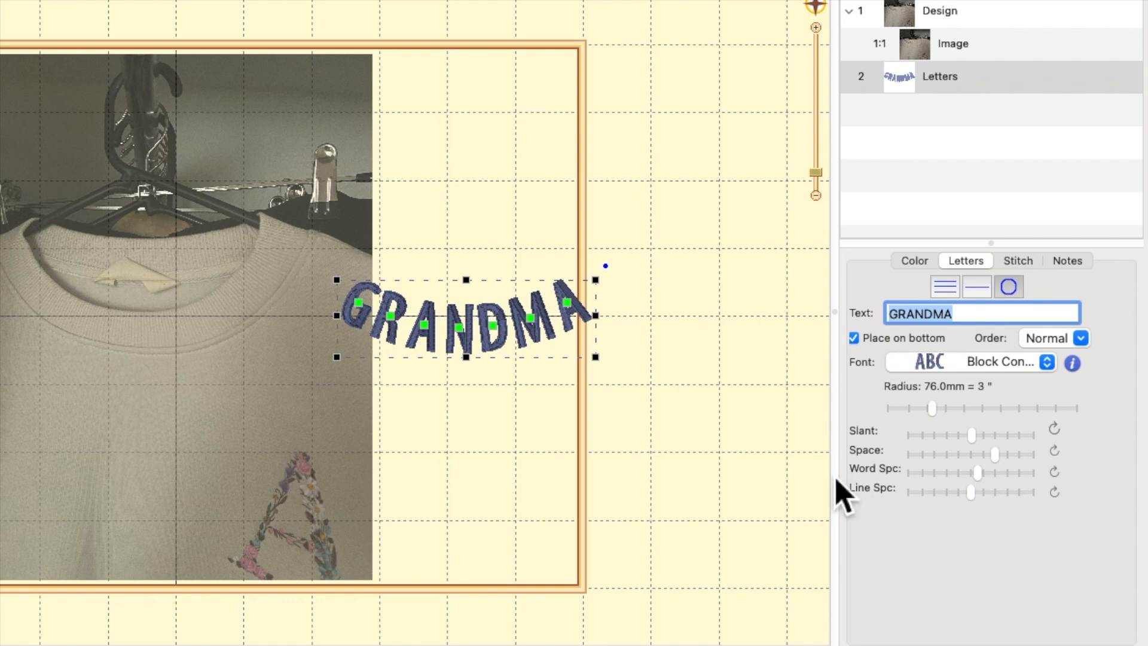
drag(978, 472, 975, 477)
Move and rotate the GRANDMA lettering to follow the right side of the shirt's neckline, with a circle radius of 106 mm.
drag(586, 296, 328, 390)
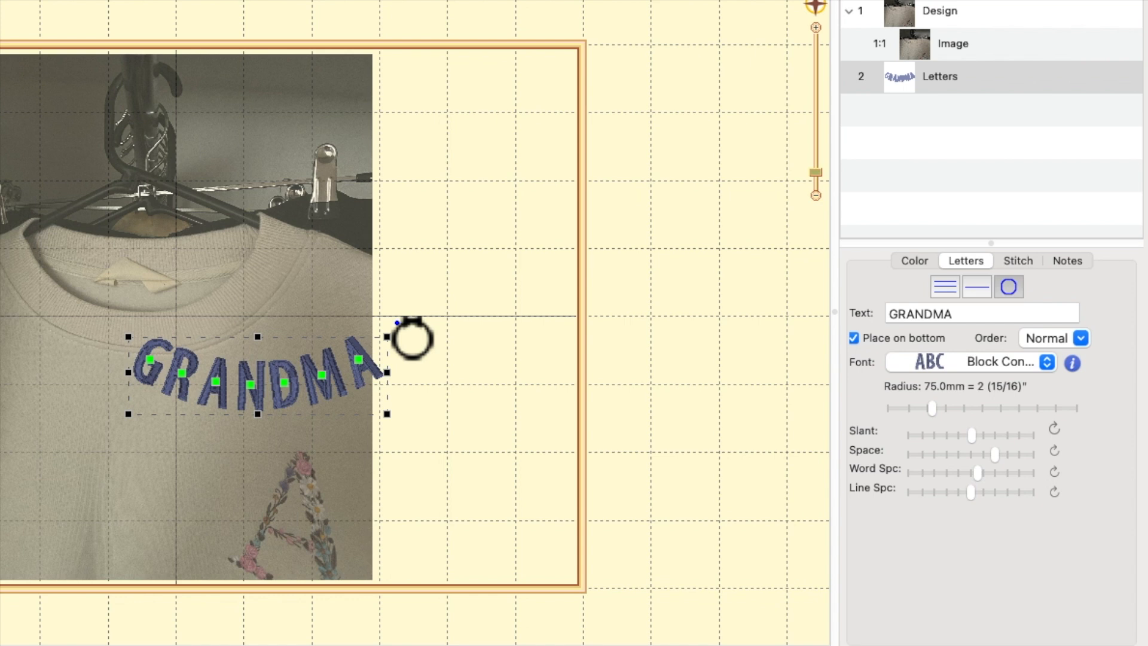
drag(413, 338, 359, 274)
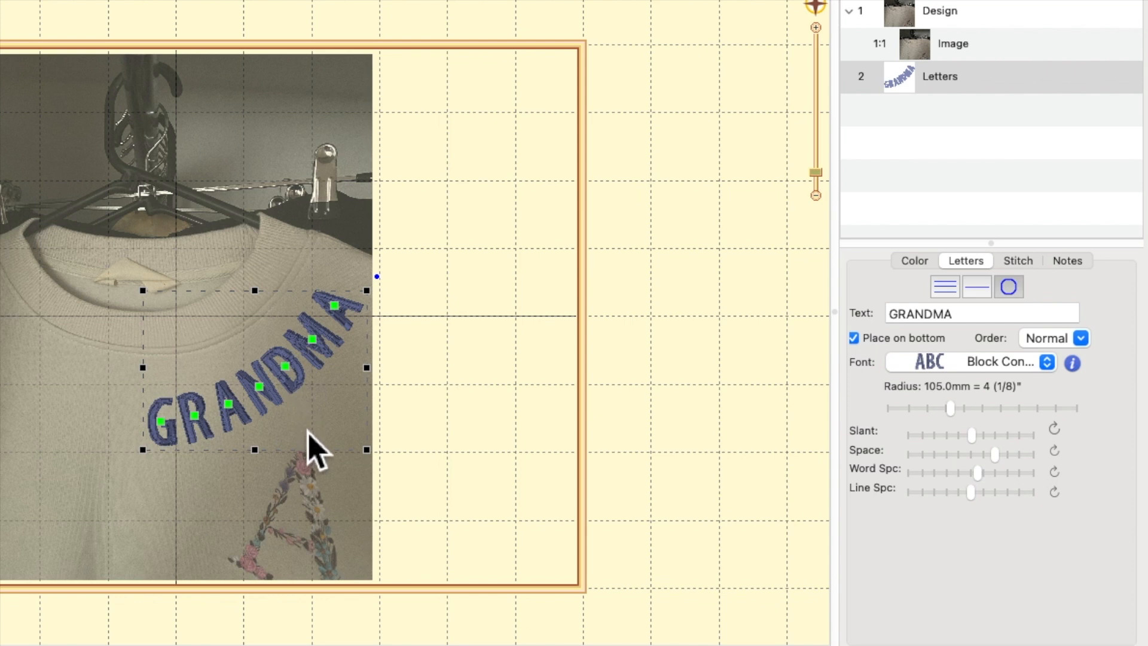
drag(296, 397, 303, 363)
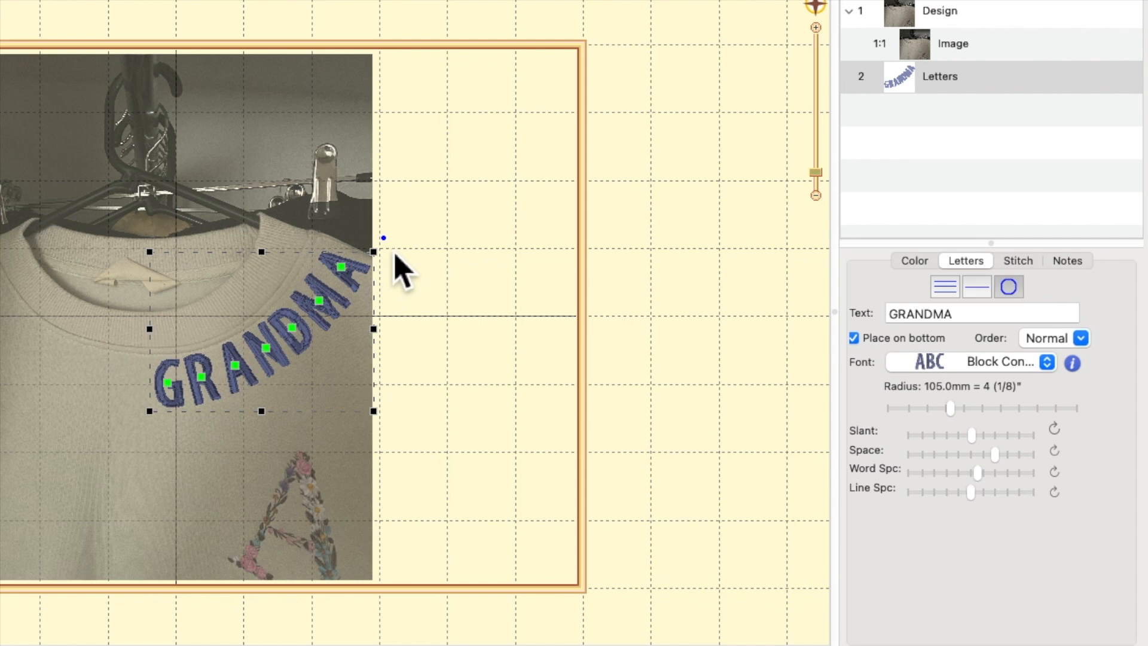
drag(383, 243, 380, 229)
drag(305, 328, 304, 326)
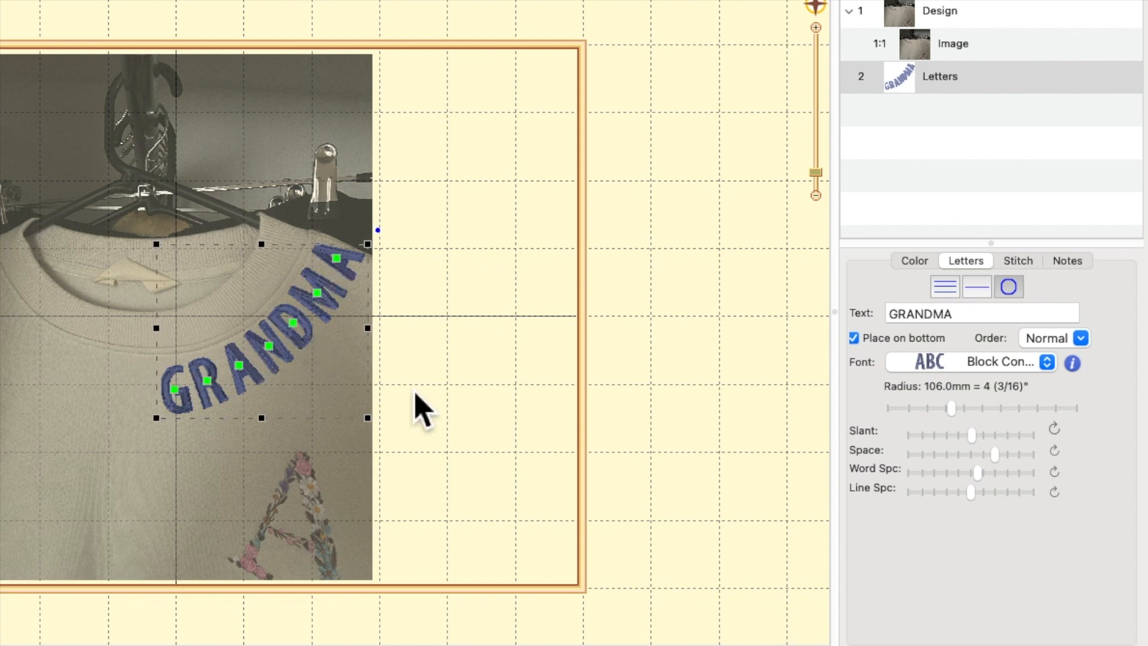
Scale the GRANDMA lettering down to a circle radius of 87 mm and fit it closely along the right side of the neckline.
drag(371, 245, 336, 272)
drag(289, 366, 318, 318)
click(267, 368)
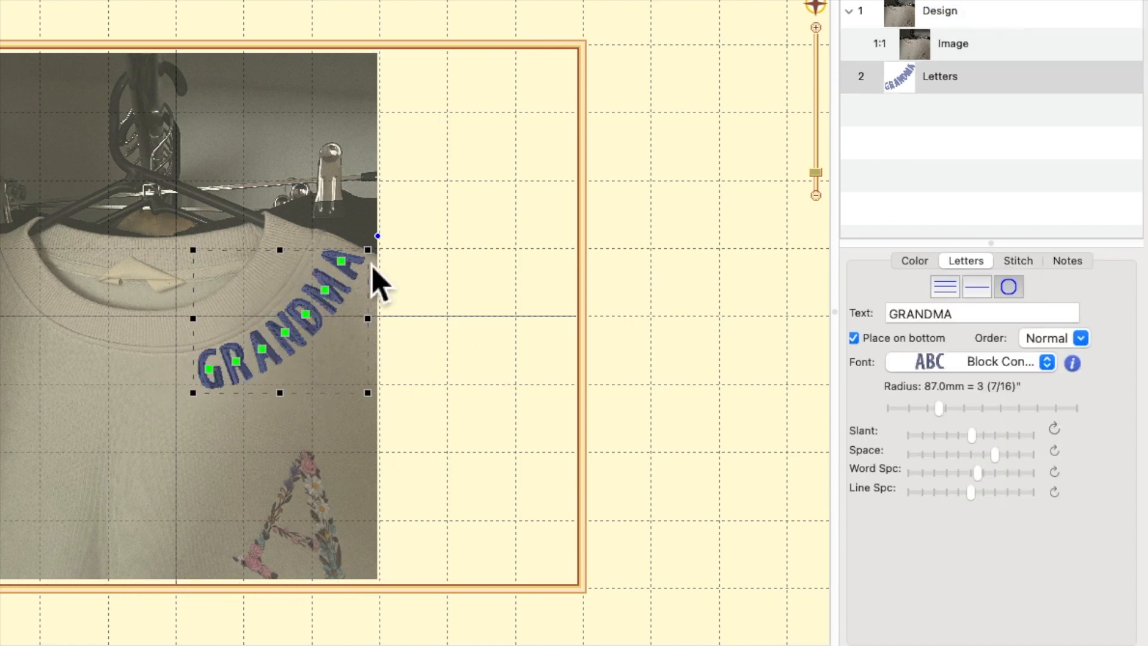
drag(378, 236, 372, 230)
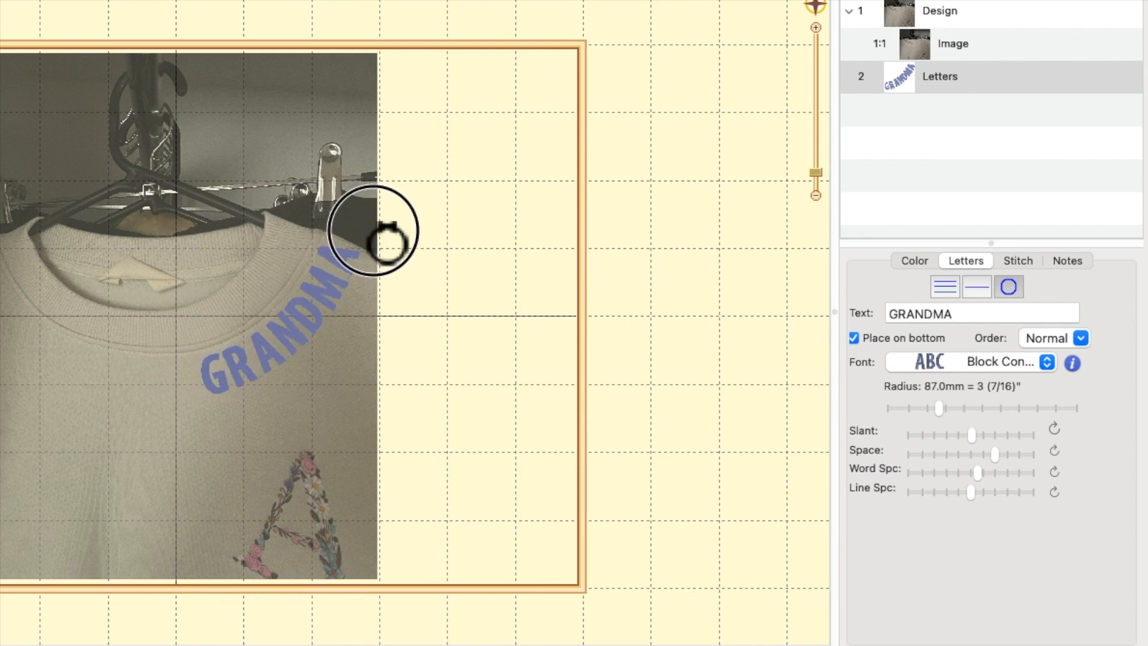
drag(372, 229, 372, 232)
Set the shirt photo's transparency to 40% and fine-tune the GRANDMA lettering's position against the neckline.
click(952, 48)
drag(973, 308, 930, 317)
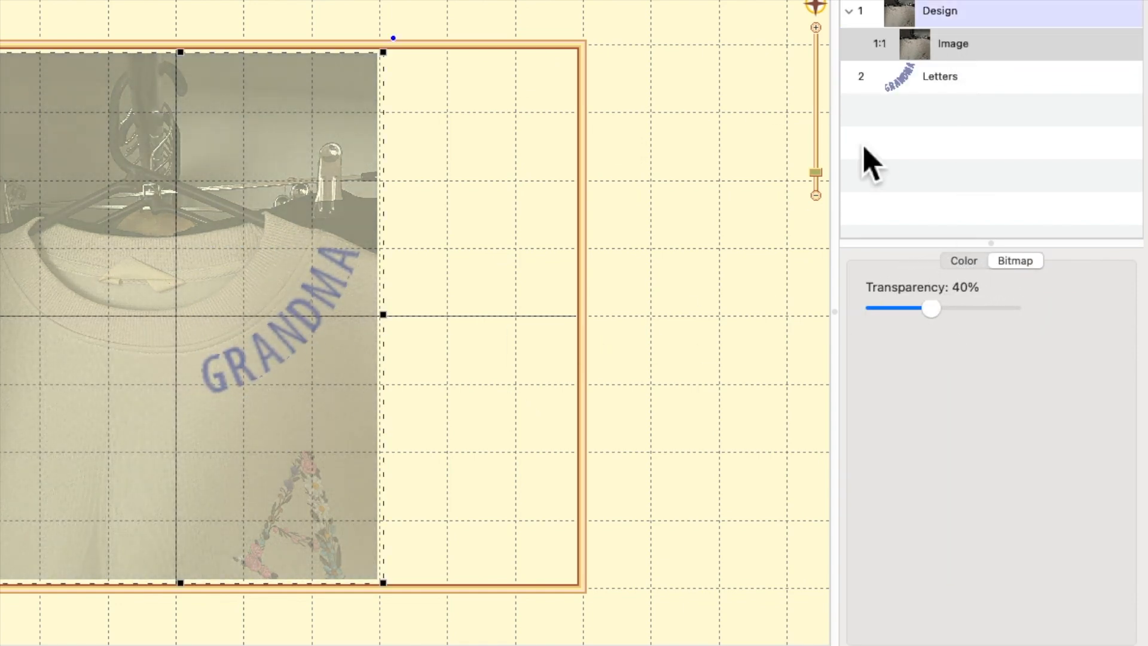
click(930, 86)
drag(335, 310, 335, 310)
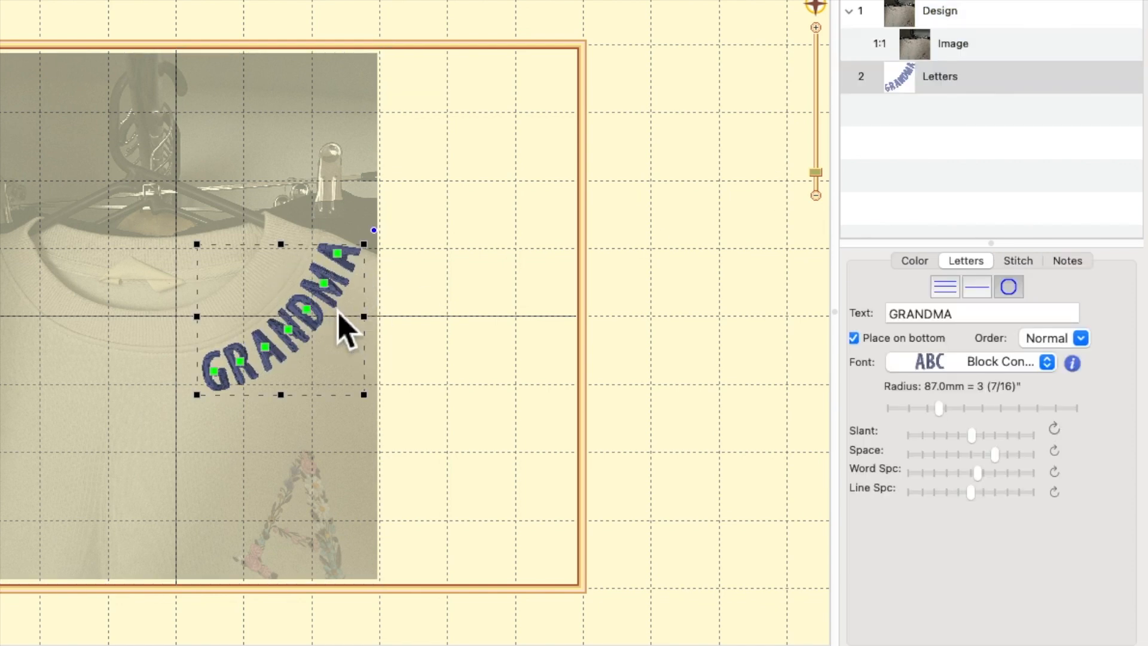
Set the shirt photo's transparency to 100%.
click(970, 63)
click(969, 57)
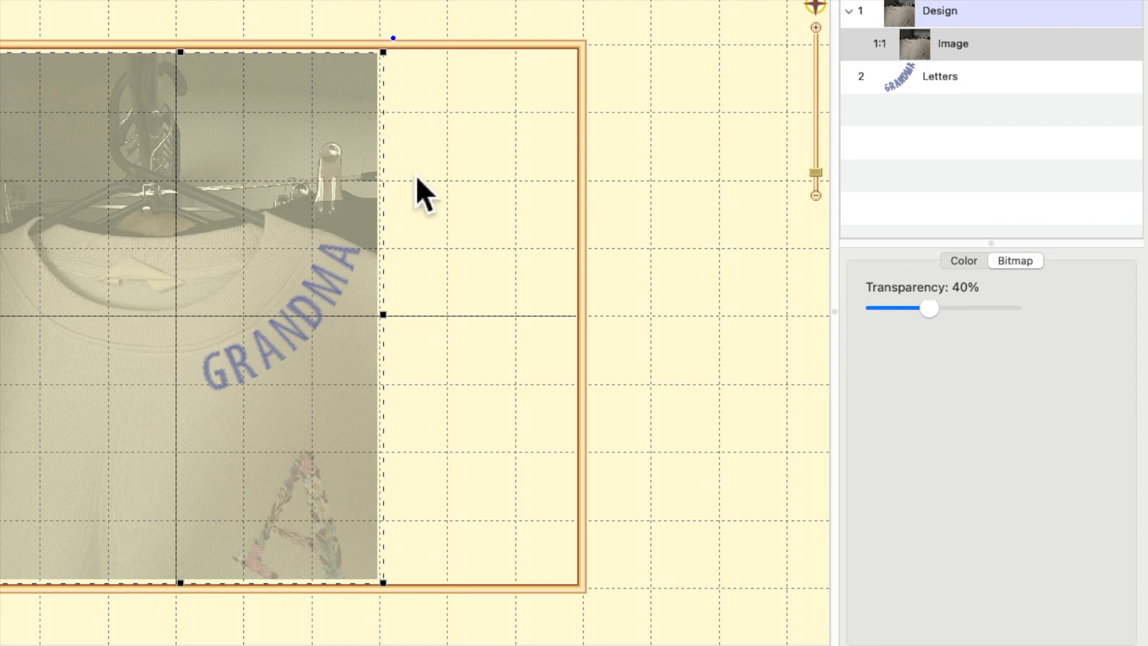
drag(944, 322, 1023, 316)
Search the Brother Embroidery threads for white and apply thread 8 White to the GRANDMA lettering.
click(938, 82)
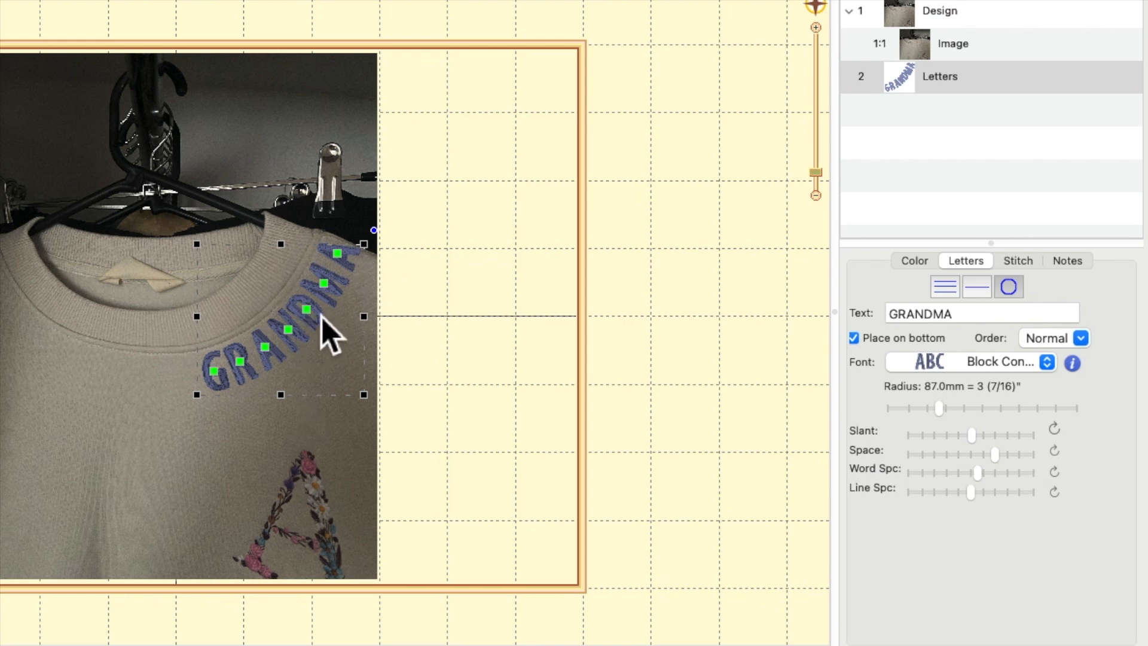
click(916, 261)
click(913, 353)
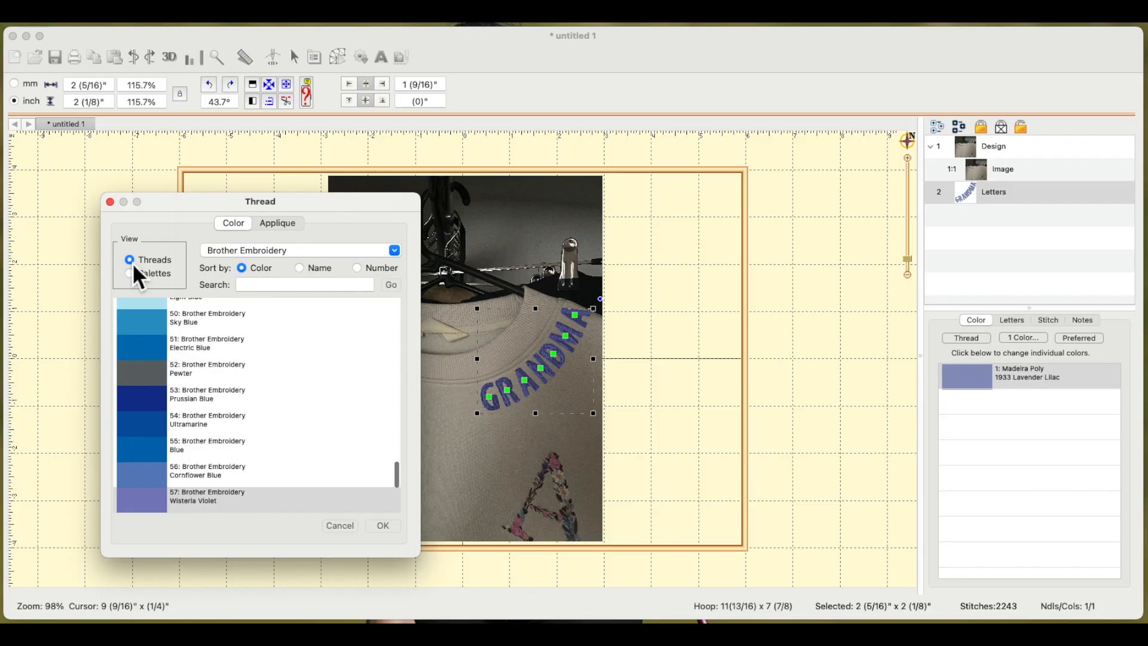
scroll(161, 358, up, 4)
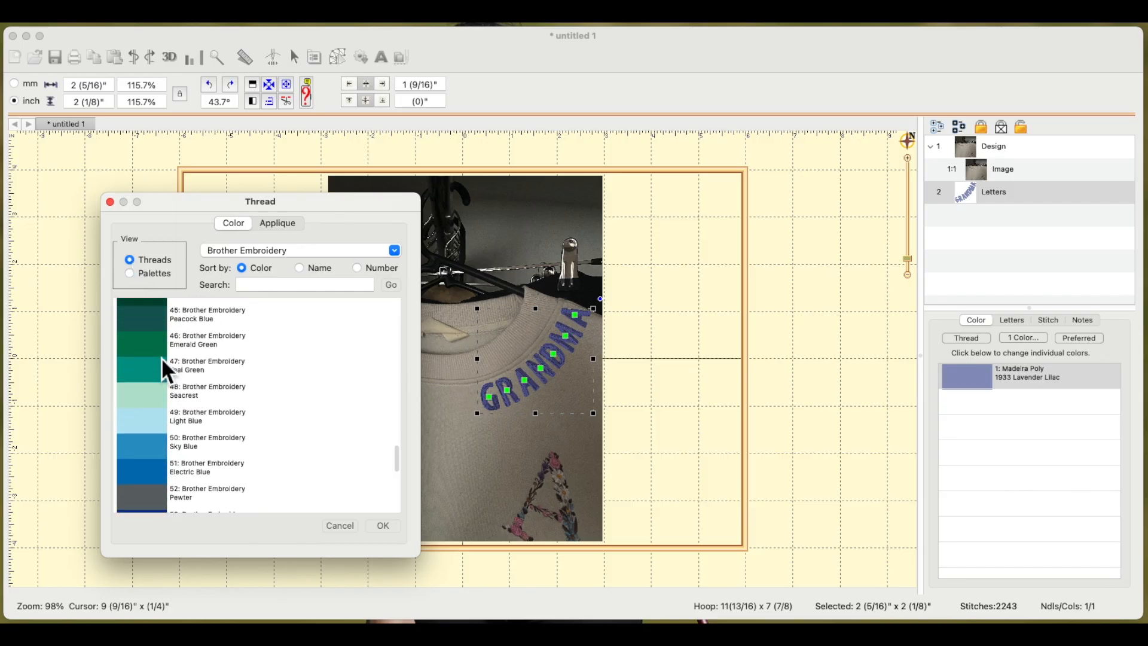
click(280, 287)
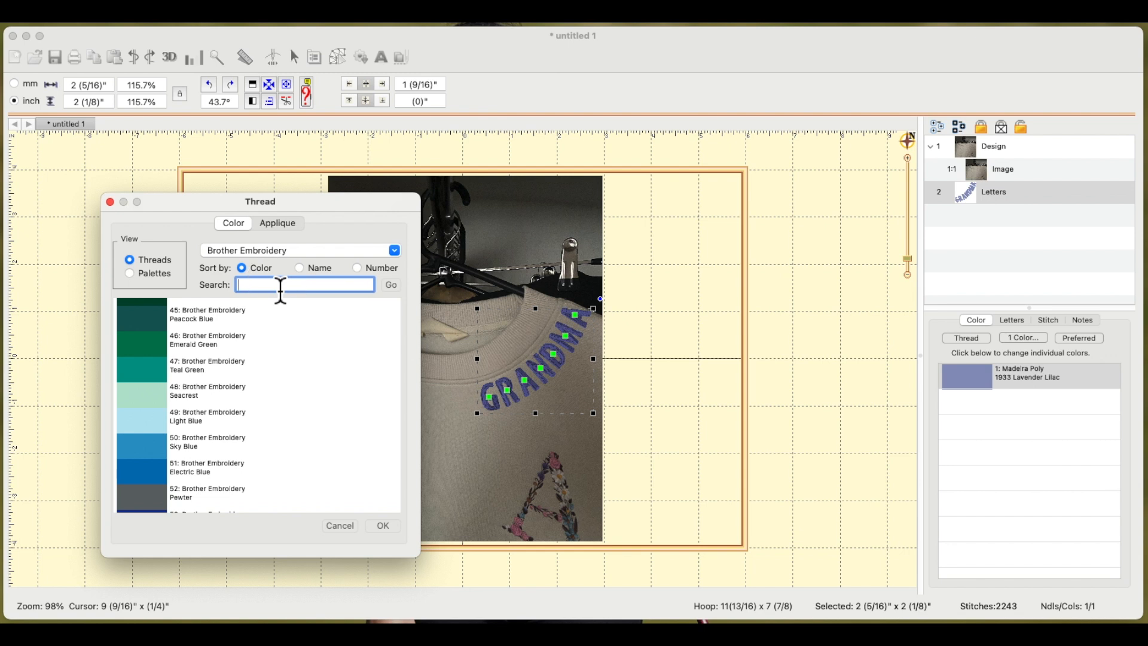
text(white)
click(393, 288)
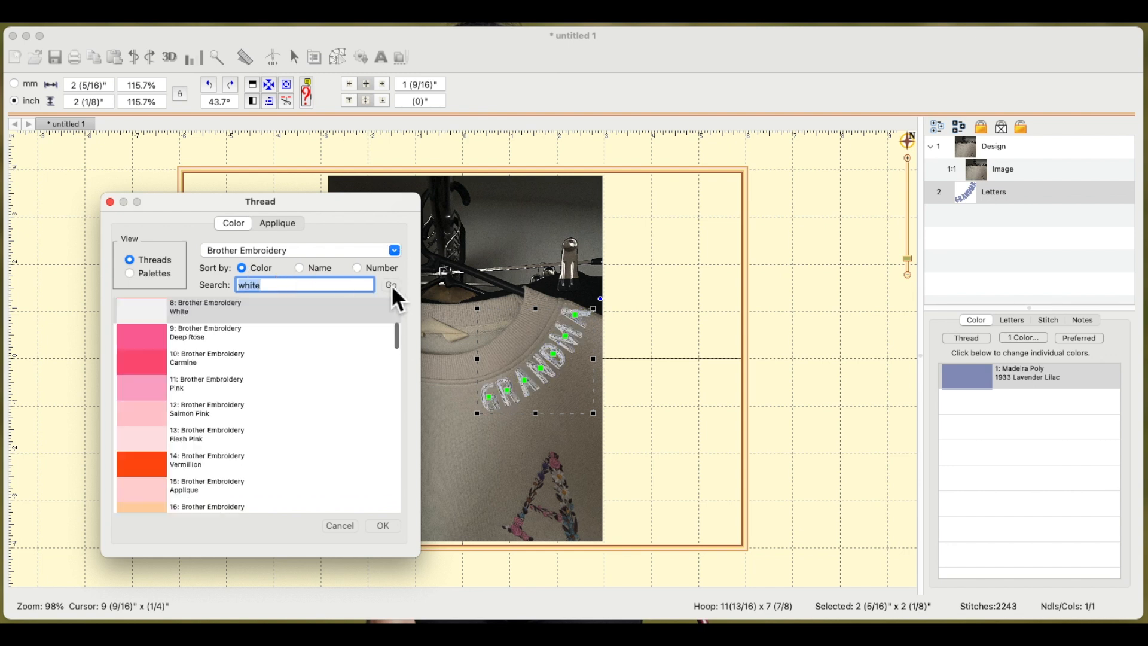
click(139, 314)
click(385, 527)
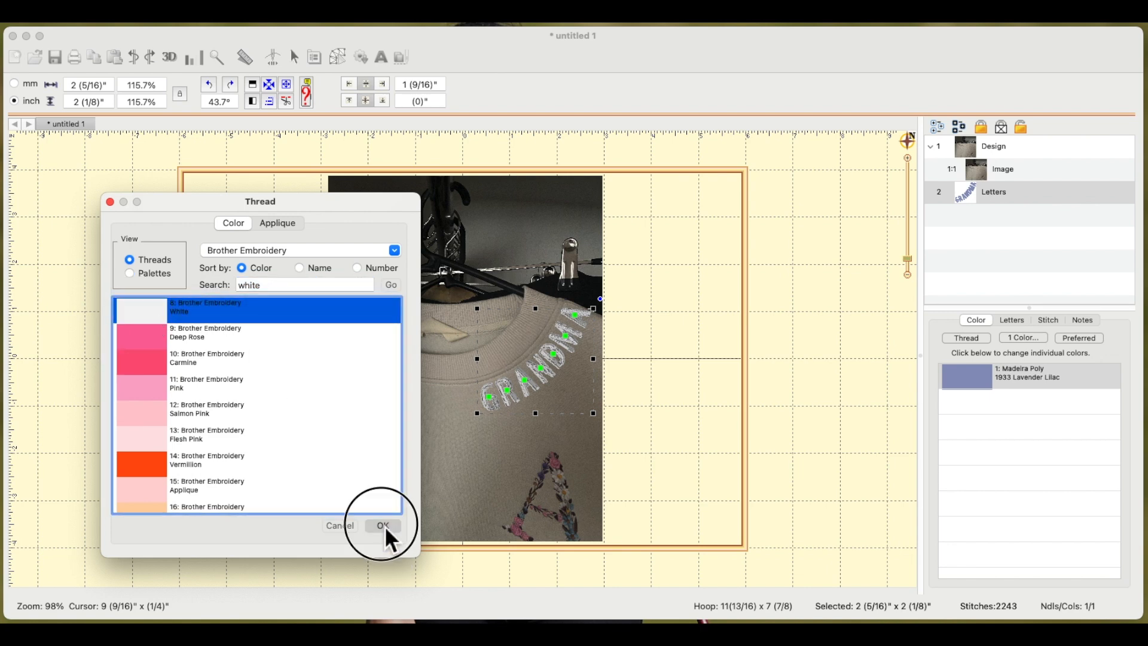
click(701, 407)
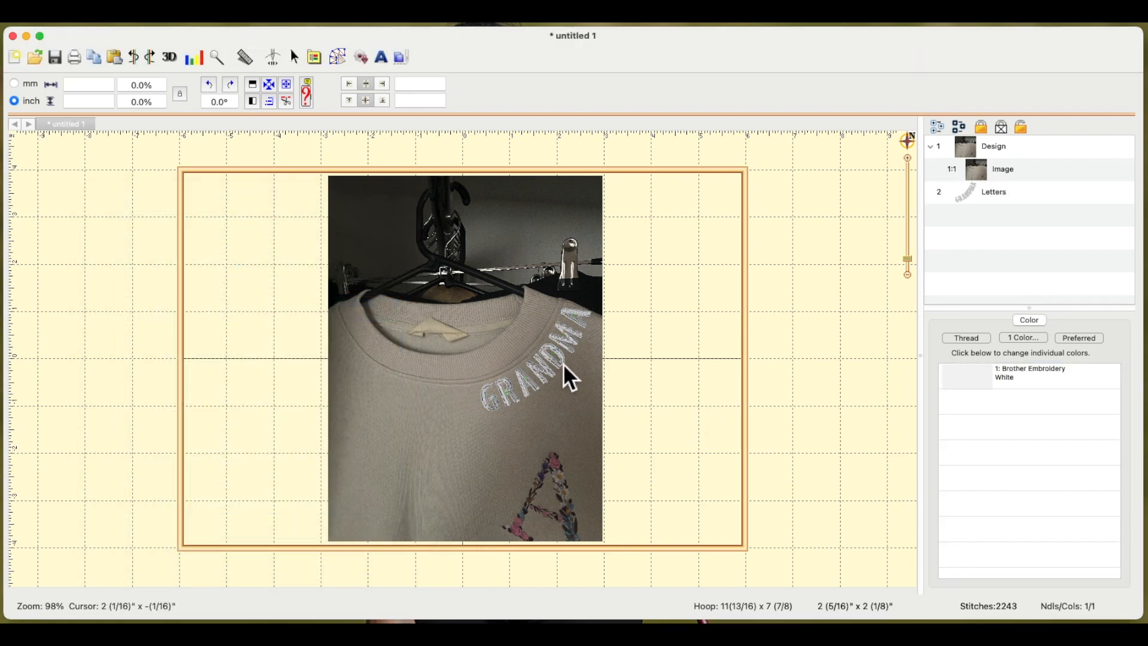
Rotate the GRANDMA lettering slightly to 45.3° so it follows the neckline.
click(564, 368)
double_click(563, 368)
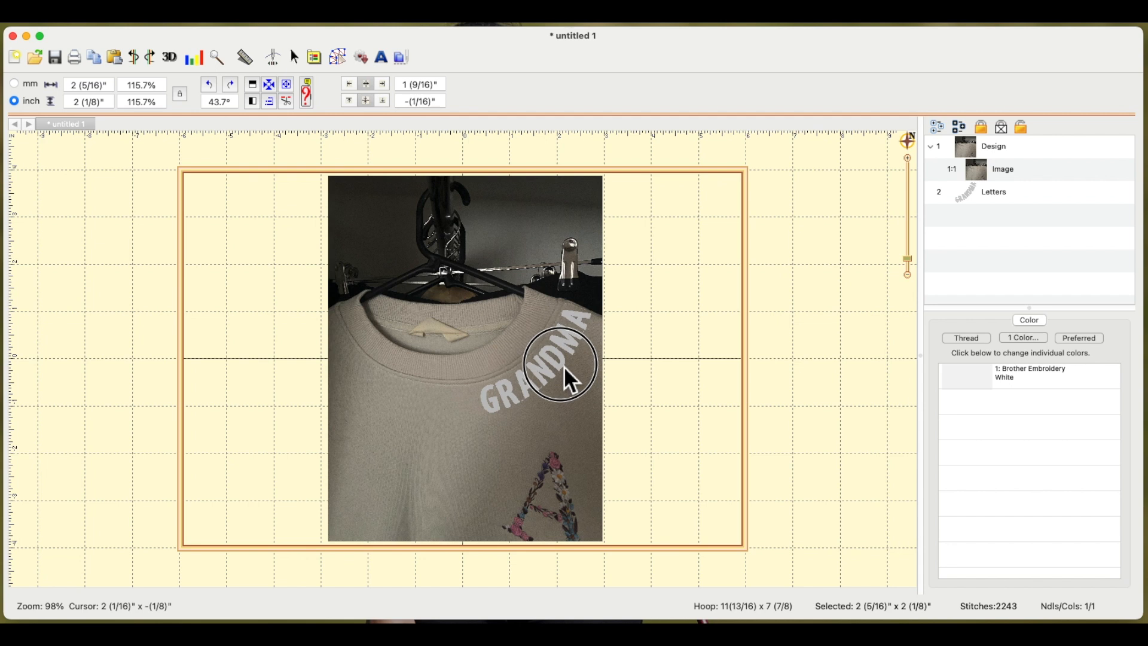
drag(615, 305, 613, 308)
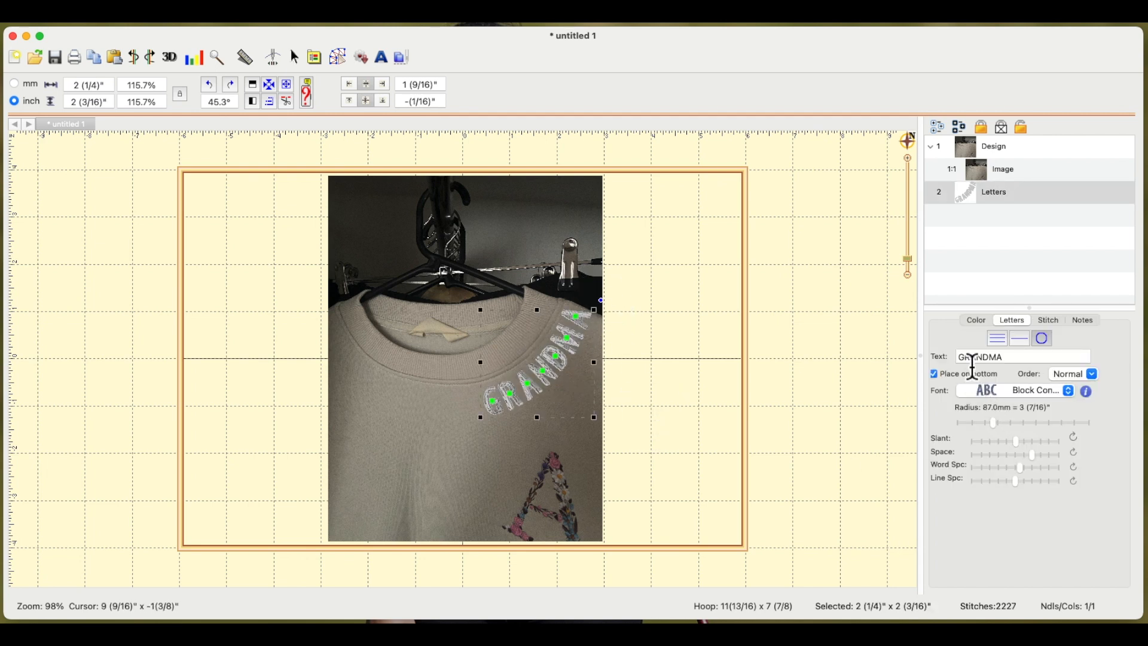
Change the GRANDMA lettering's thread color to Brother Embroidery 6 Dark Fuschia.
click(977, 321)
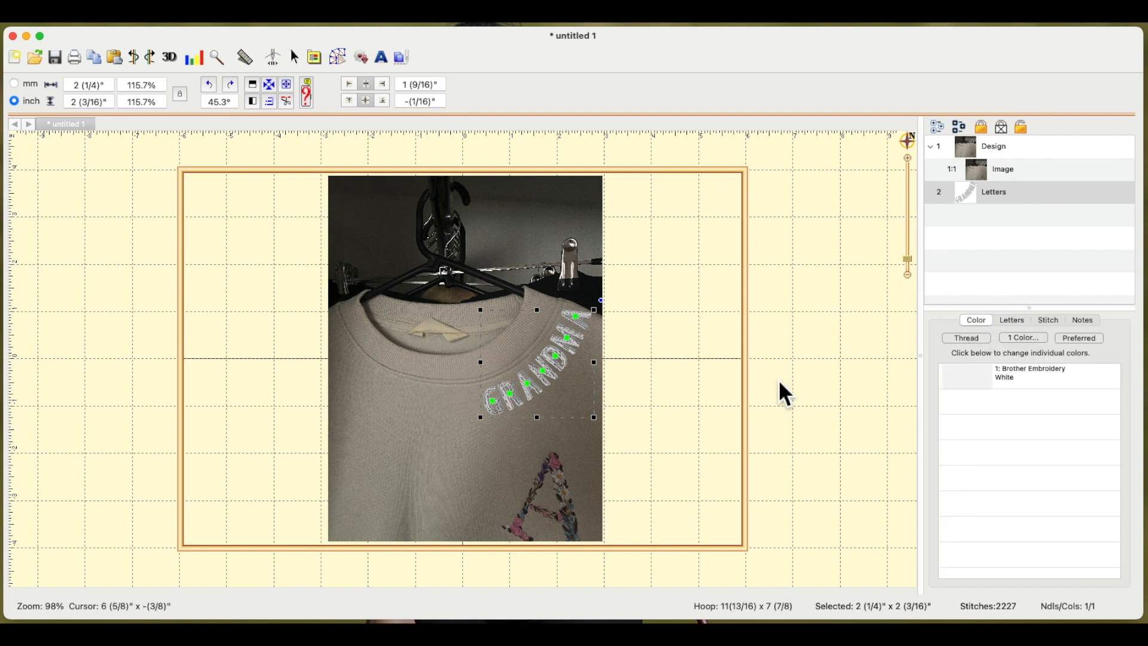
click(946, 377)
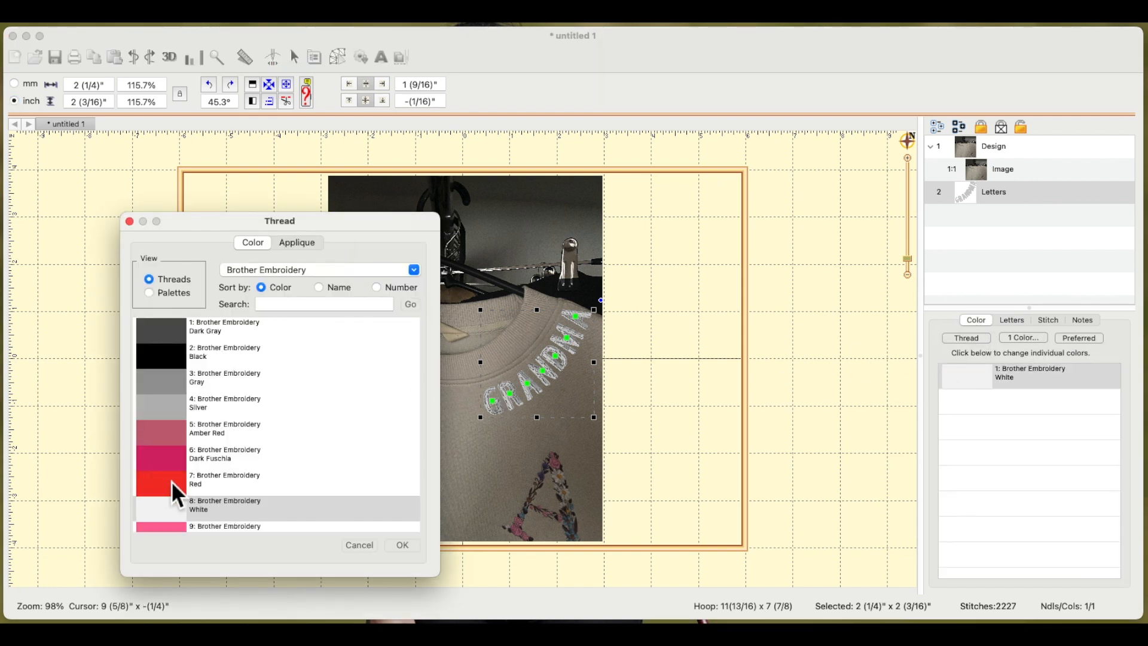
click(171, 459)
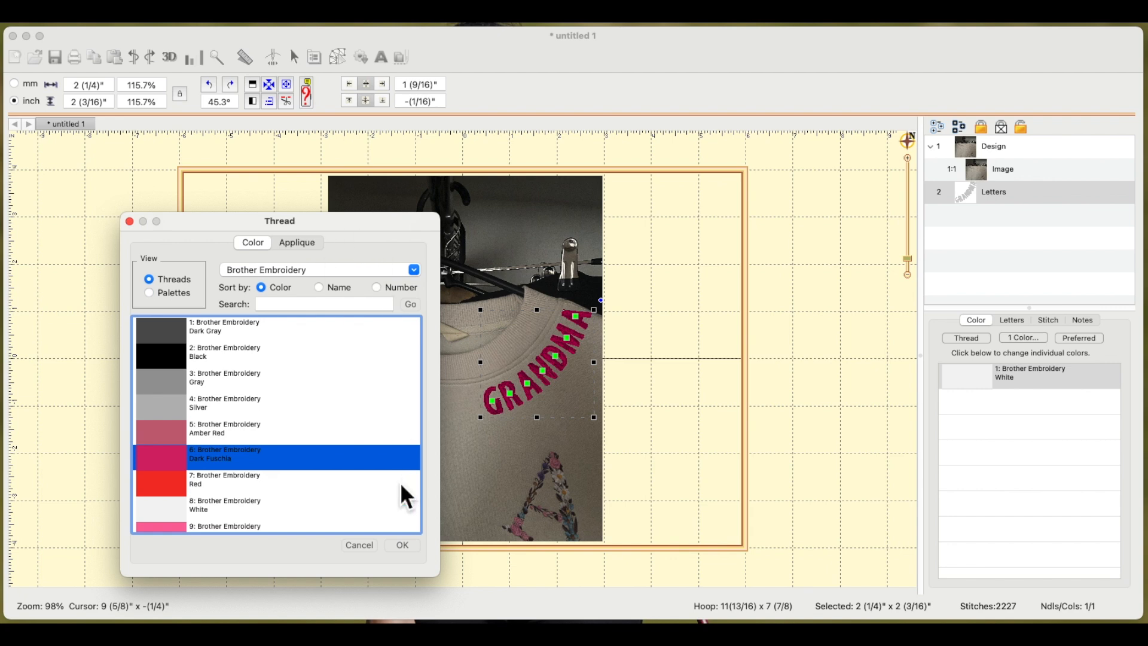
click(409, 547)
click(766, 438)
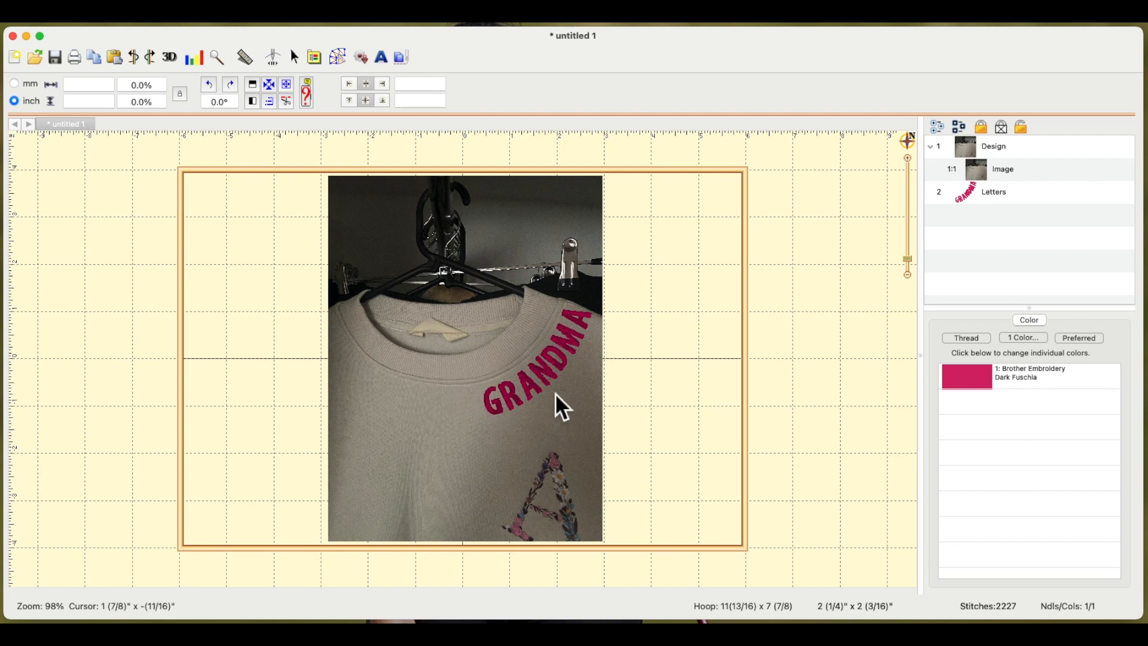
Delete the shirt photo from the design, leaving the GRANDMA lettering selected.
click(1005, 169)
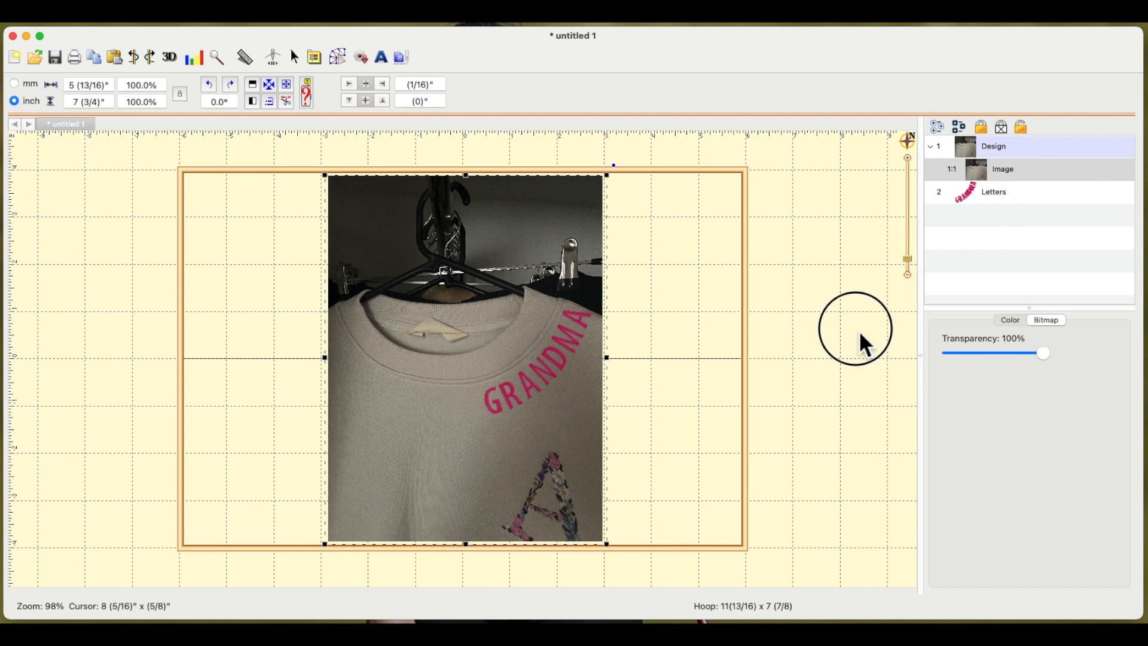
key(Delete)
click(564, 359)
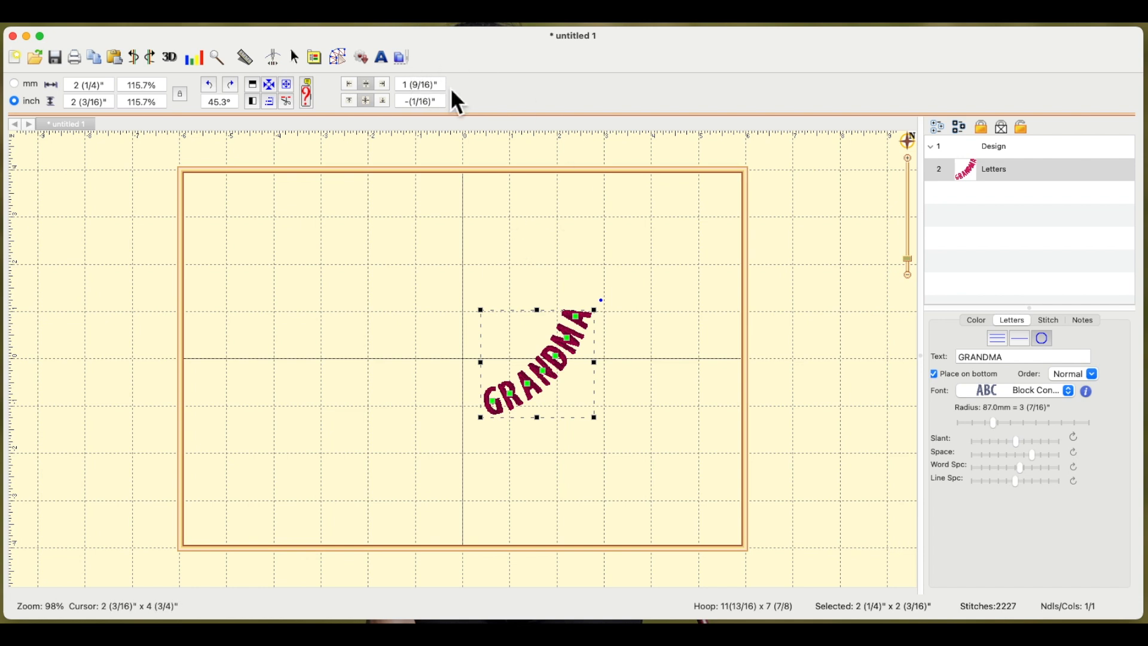
Change the hoop to the PES 100mm x 100mm size and apply it to the page.
click(319, 62)
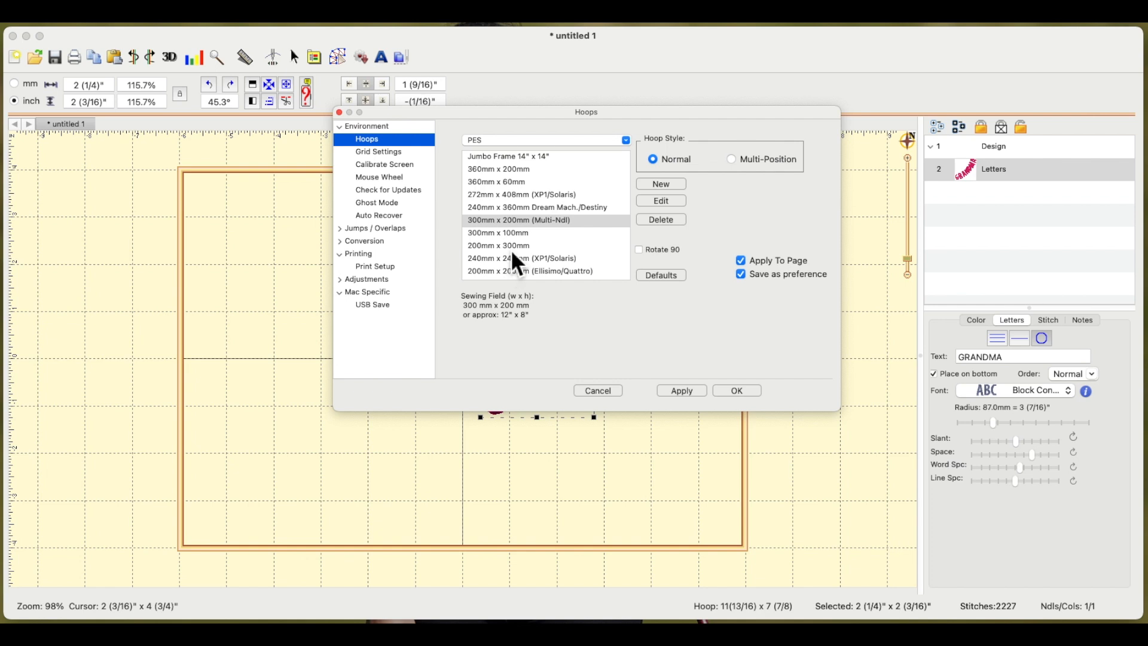
scroll(511, 249, down, 5)
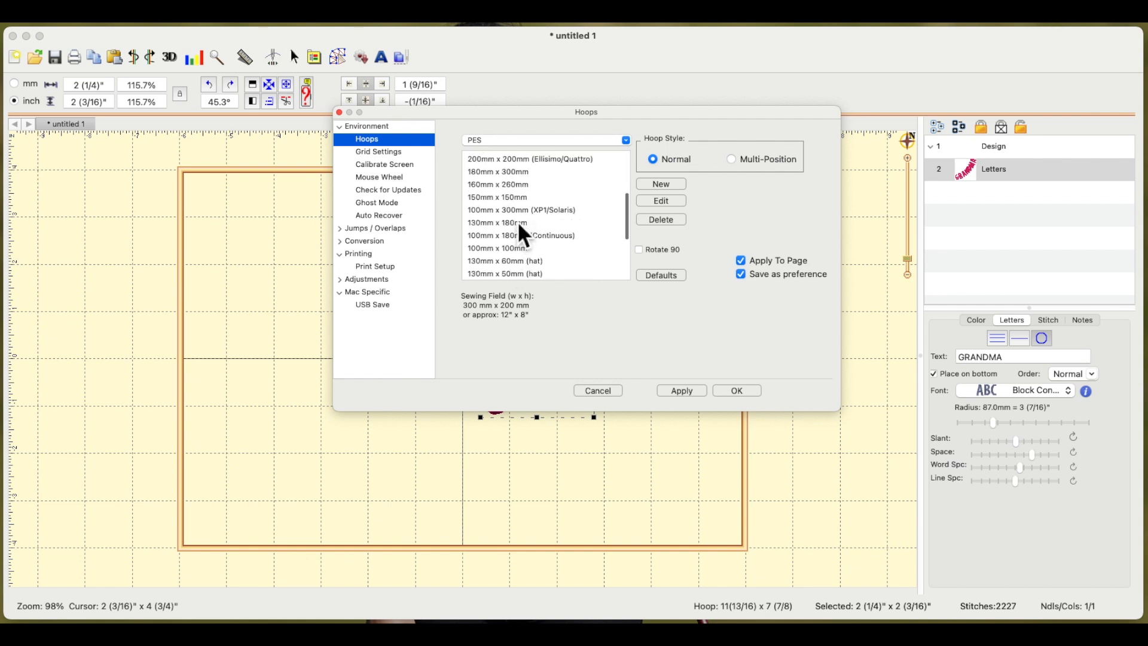
click(512, 249)
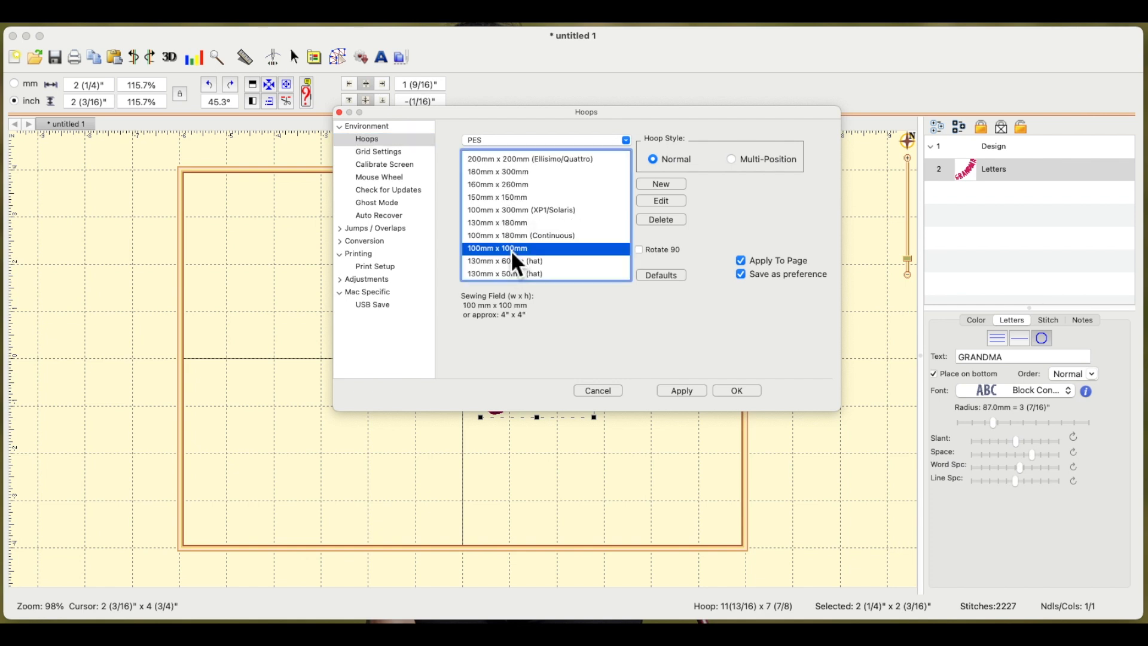
click(693, 392)
click(745, 392)
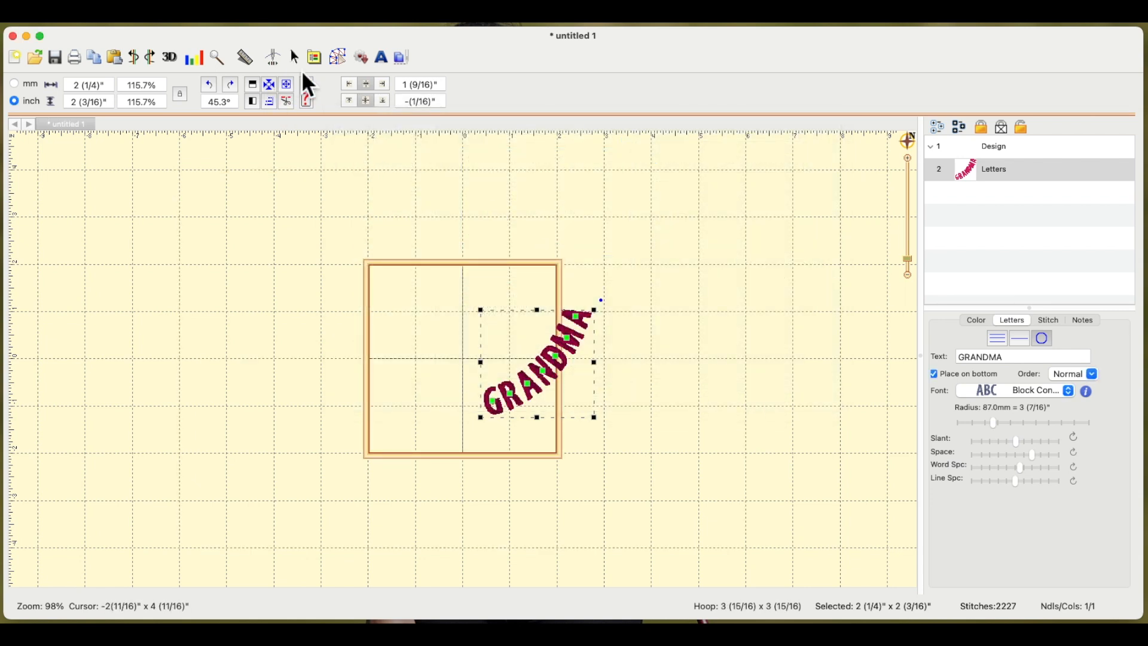
Center the GRANDMA lettering in the hoop.
click(340, 58)
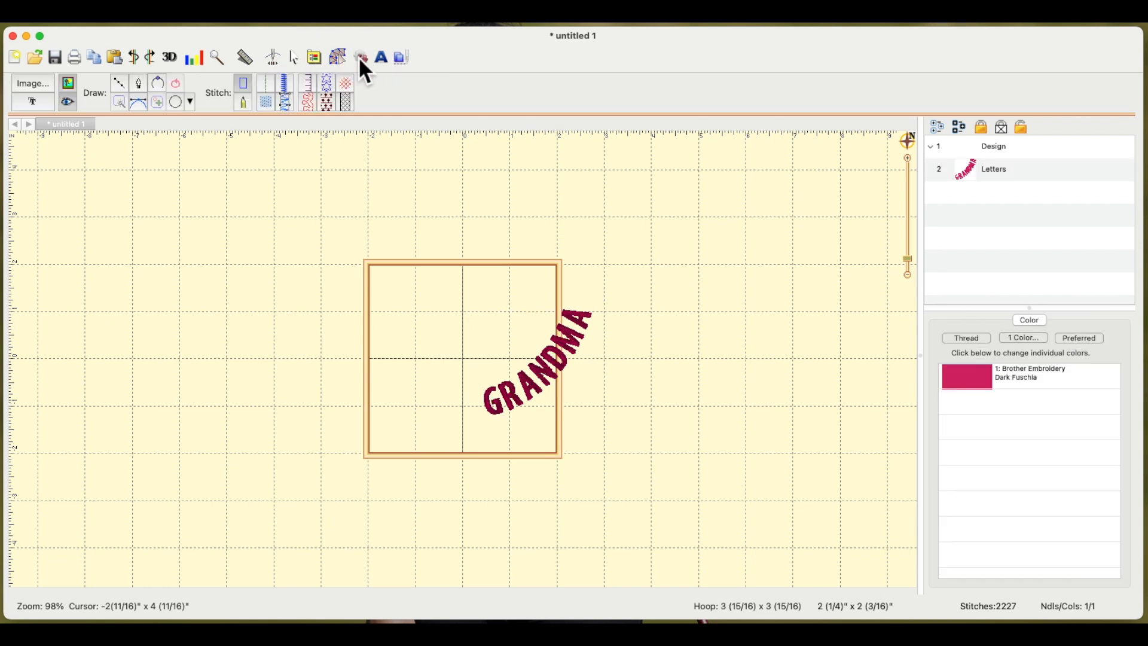
click(297, 58)
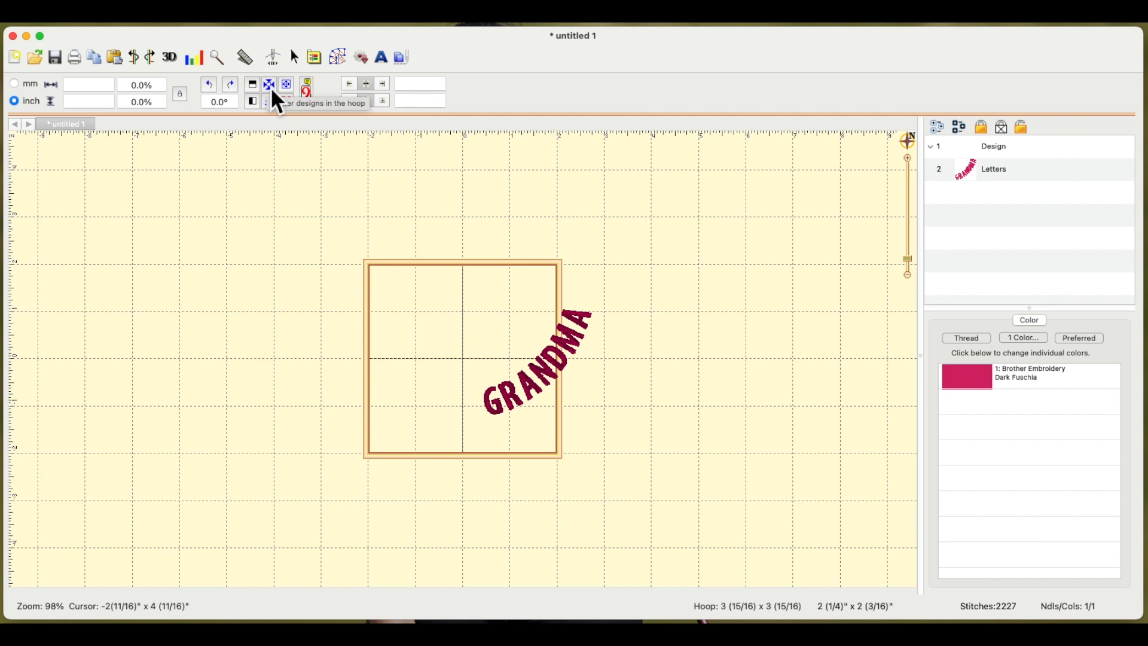
click(270, 86)
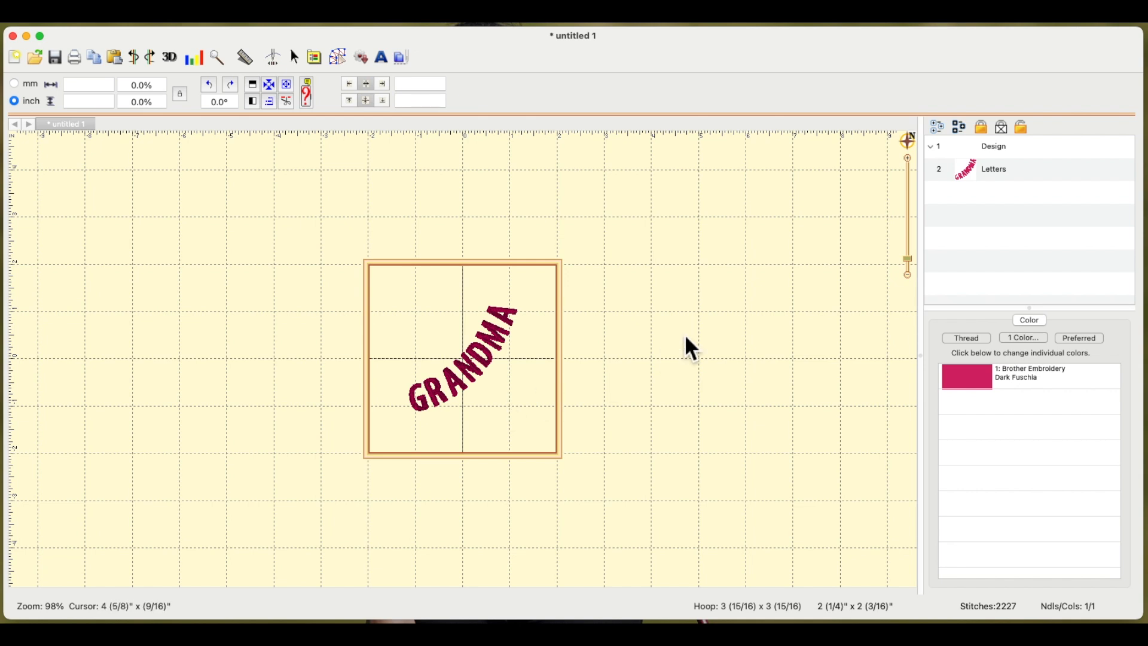
click(87, 22)
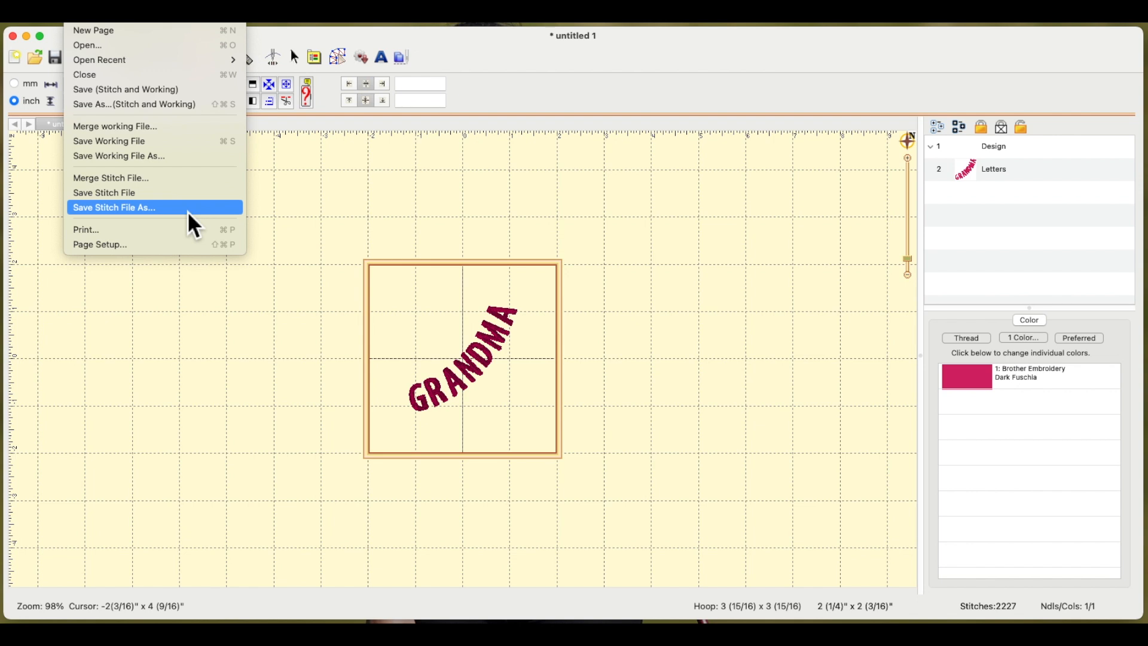
click(598, 69)
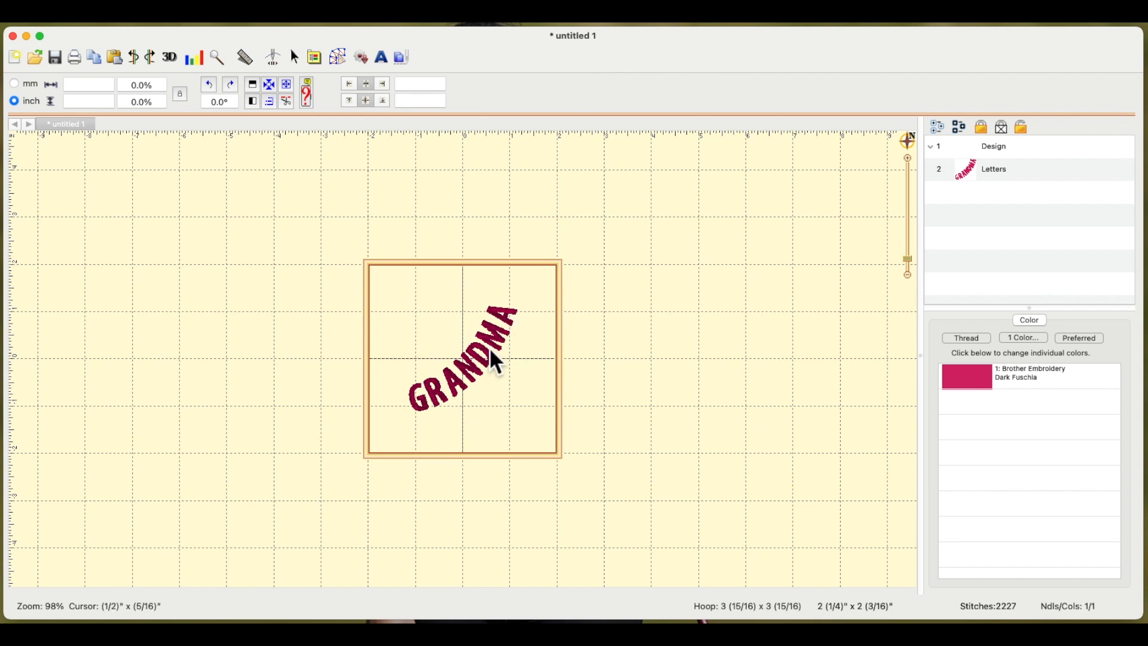
Accept the page setup with A4 paper, portrait orientation and 100% scaling.
click(87, 23)
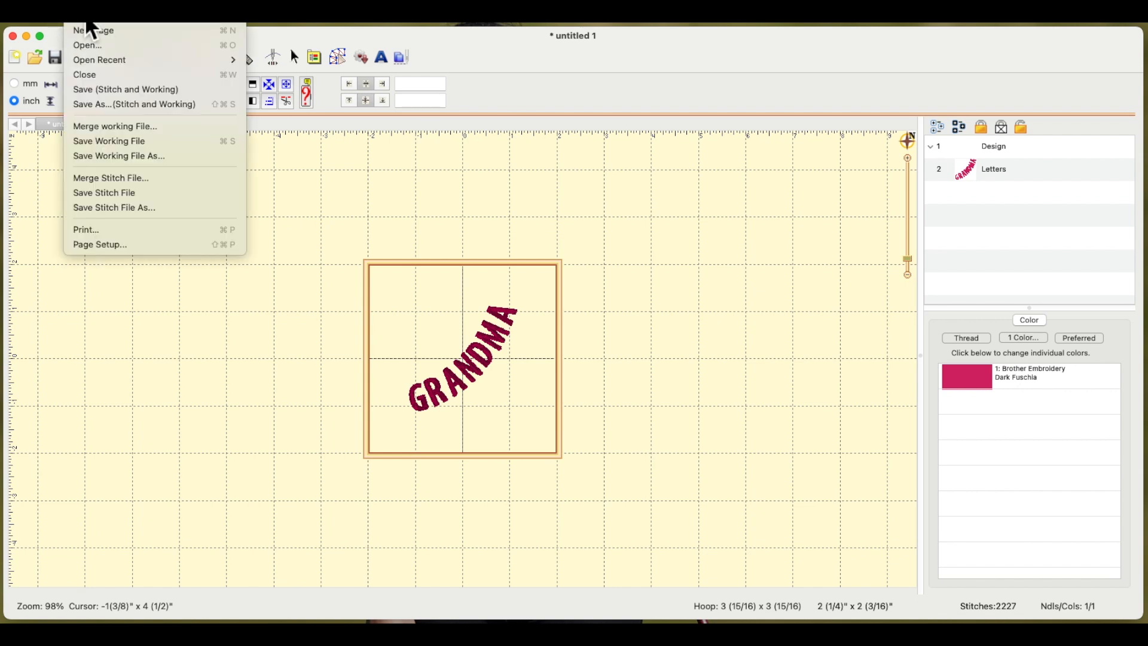
click(110, 251)
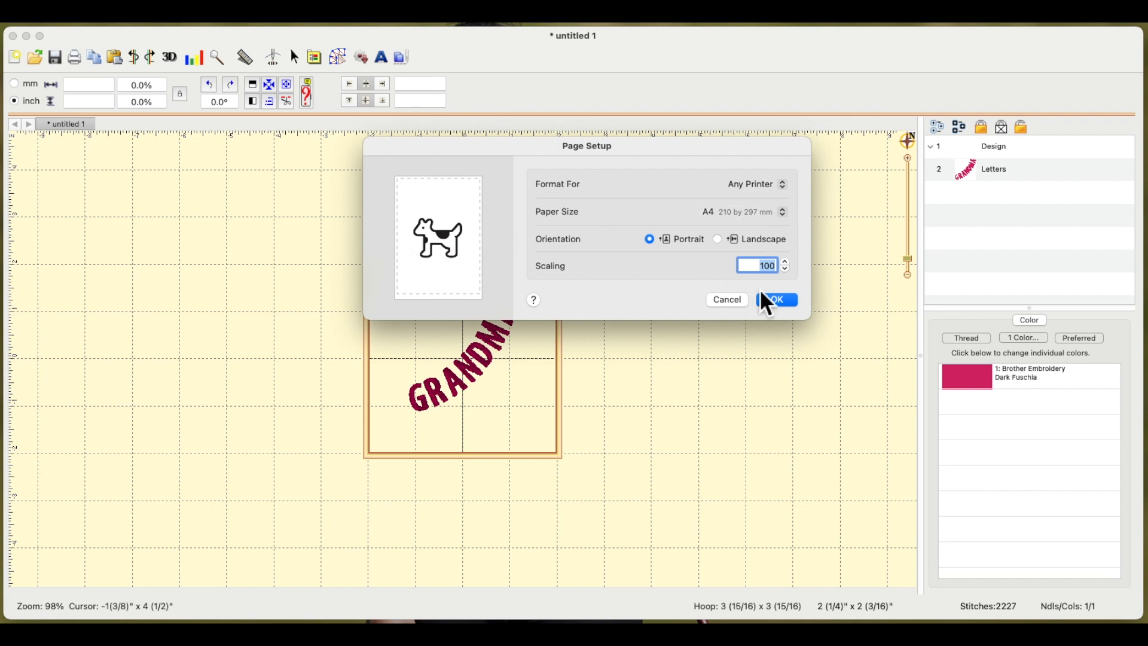
click(786, 300)
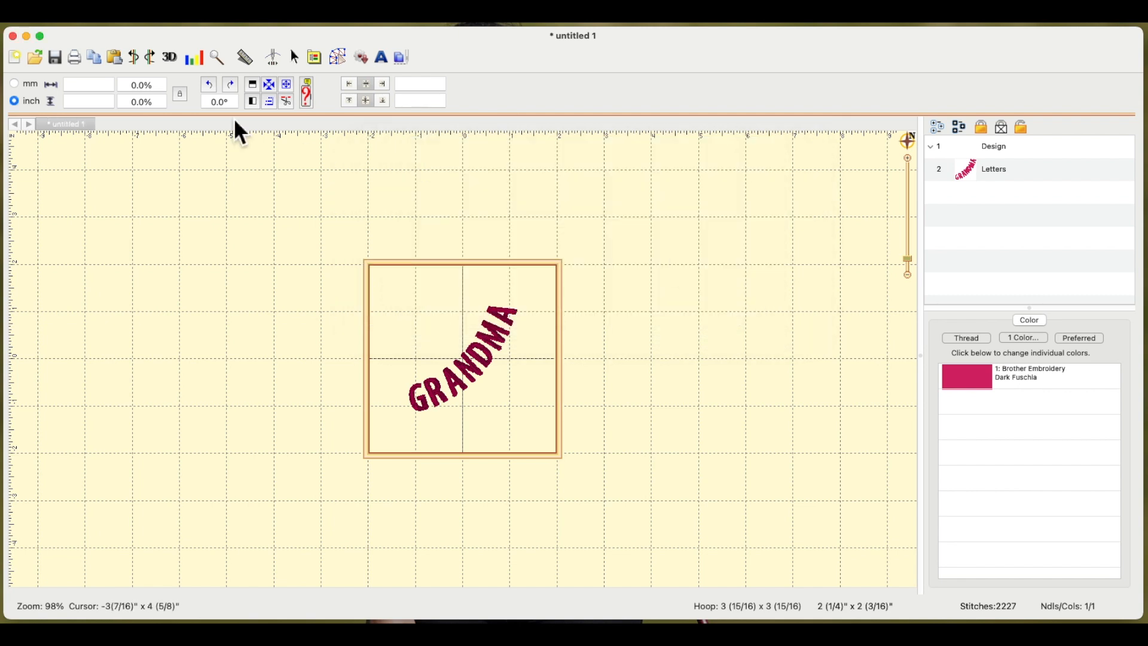
Examine the print preview and print options for the GRANDMA design, leaving without printing.
click(86, 23)
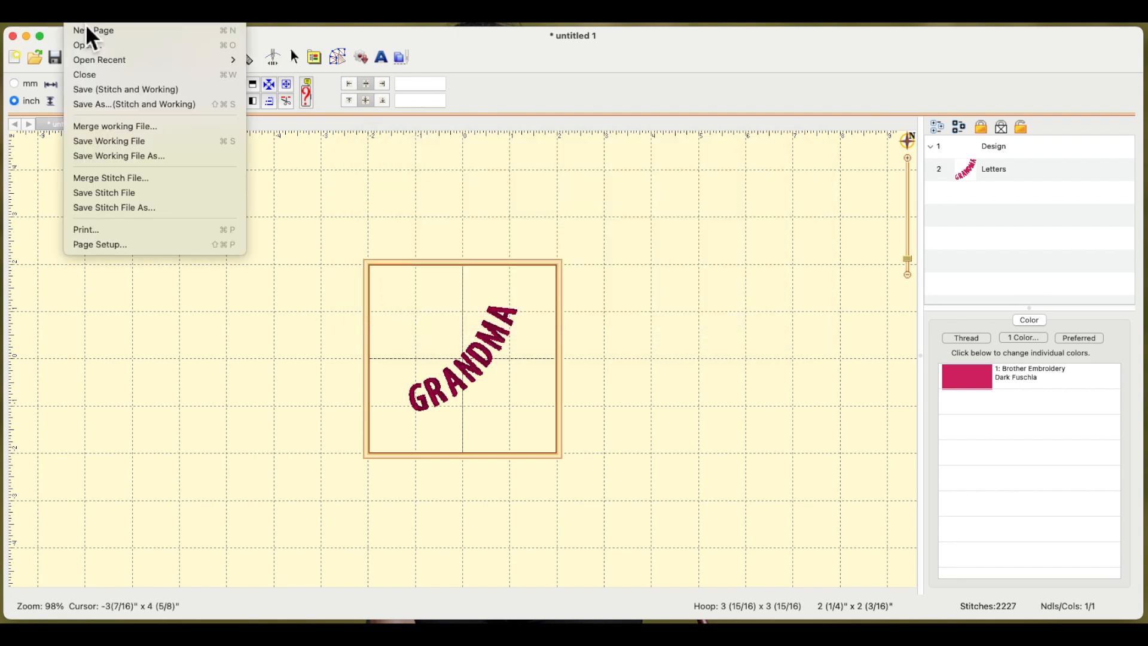
click(92, 231)
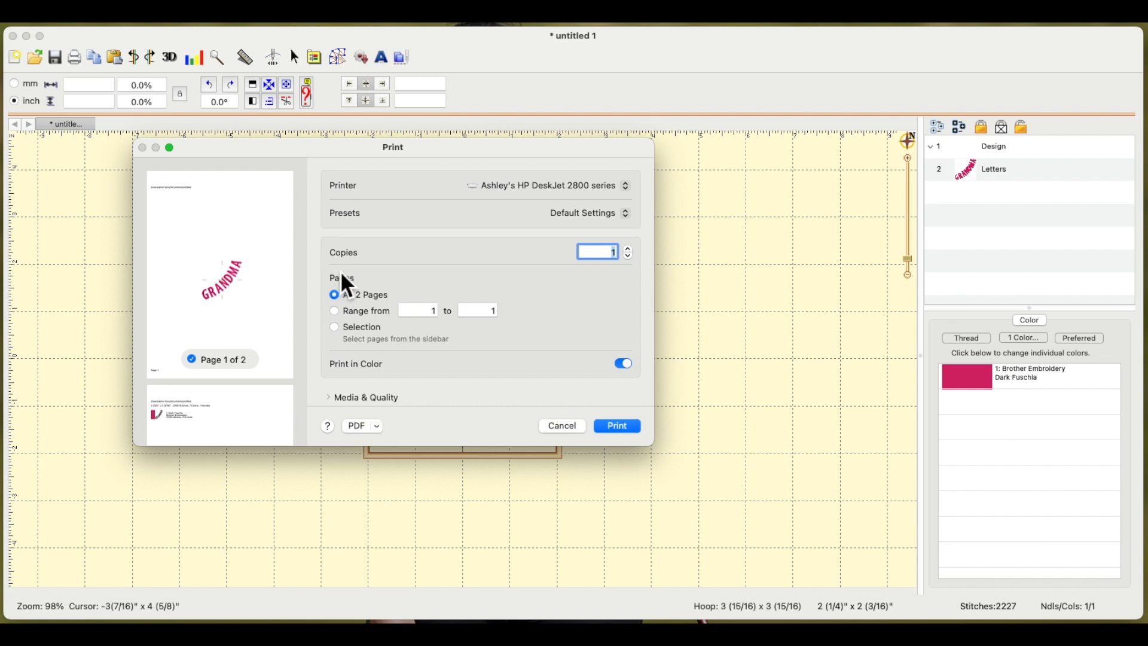
click(581, 428)
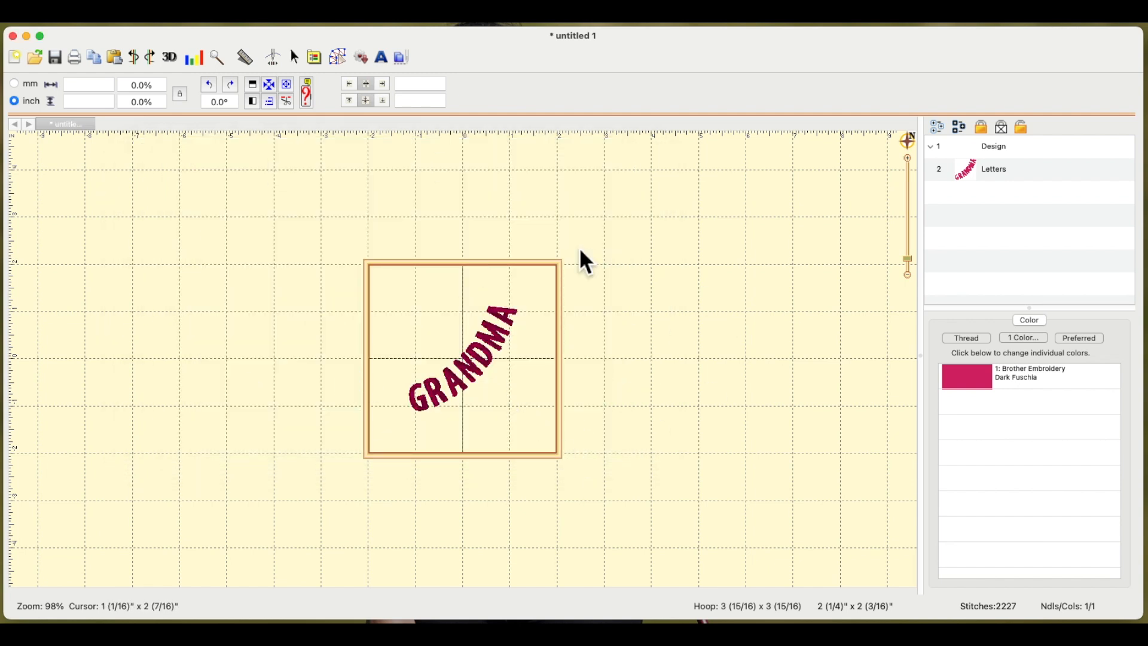